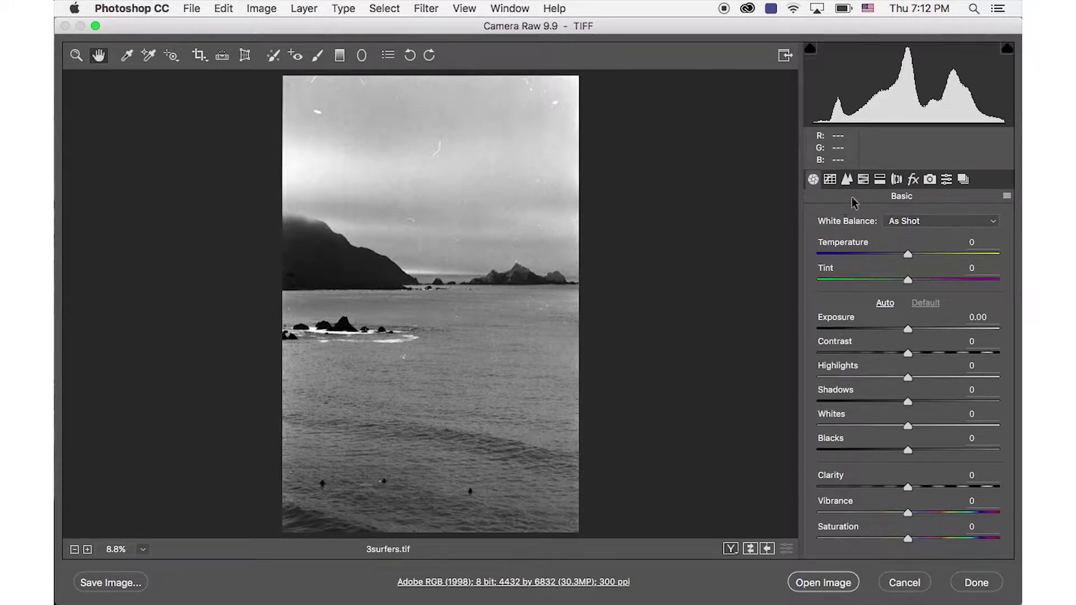
Sharpen the photo with an Amount of 112 and a Radius of 2.1.
left_click(846, 178)
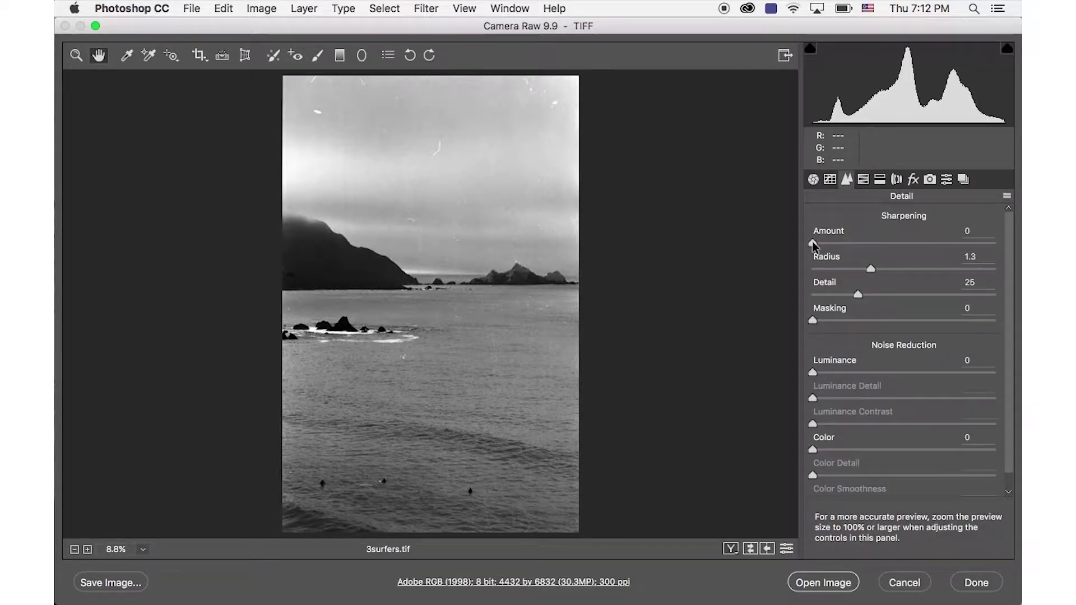
left_click_drag(812, 242, 915, 242)
key("super+equal")
key("super+equal")
key("super+equal")
scroll(448, 228, "up", 10)
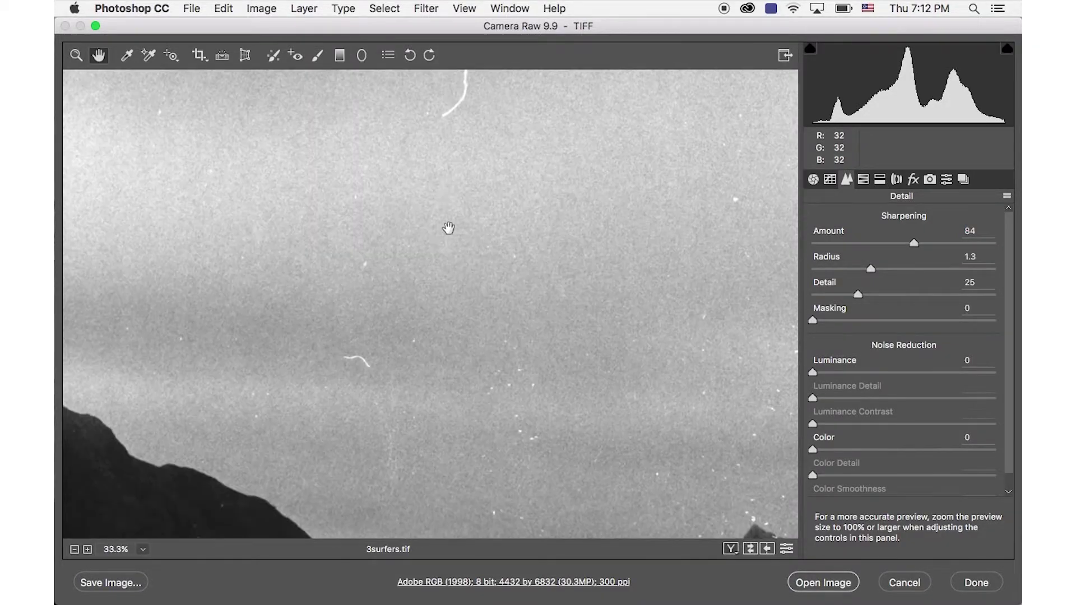
scroll(448, 228, "up", 8)
scroll(448, 228, "left", 10)
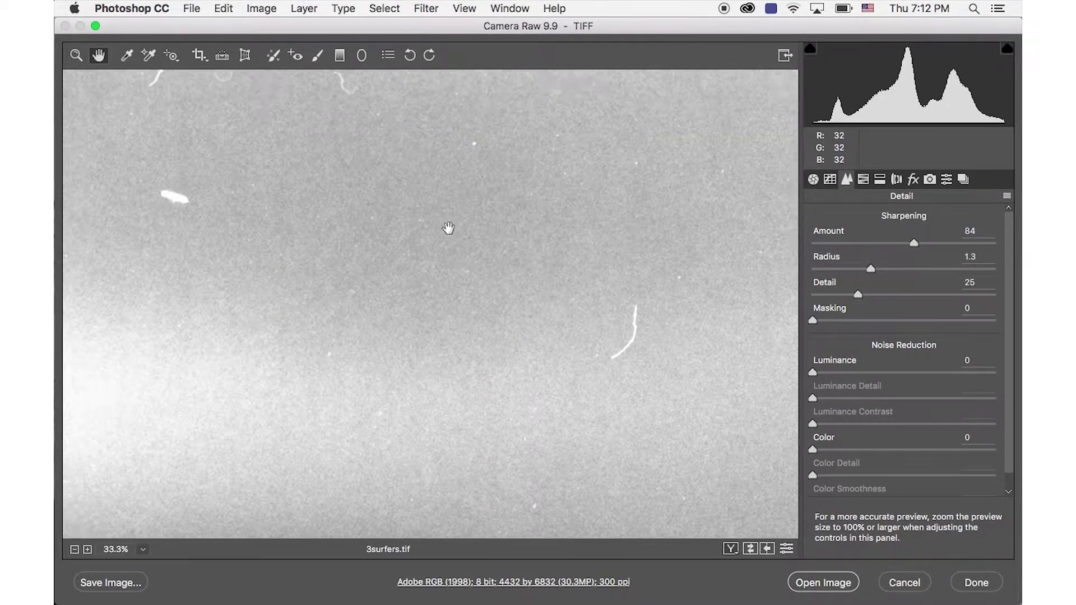
scroll(448, 228, "right", 15)
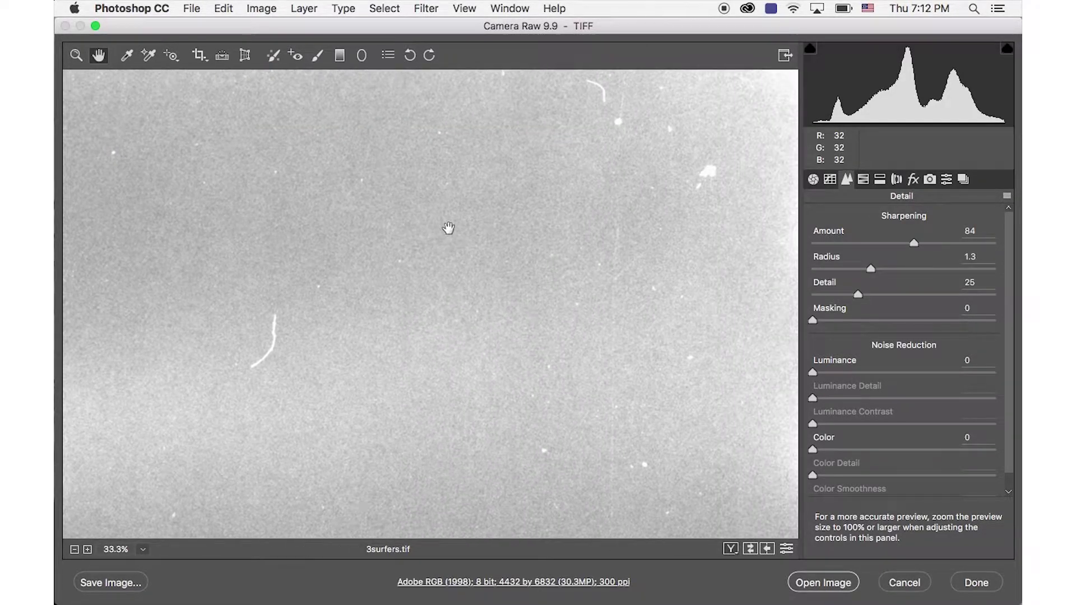
left_click_drag(929, 246, 944, 246)
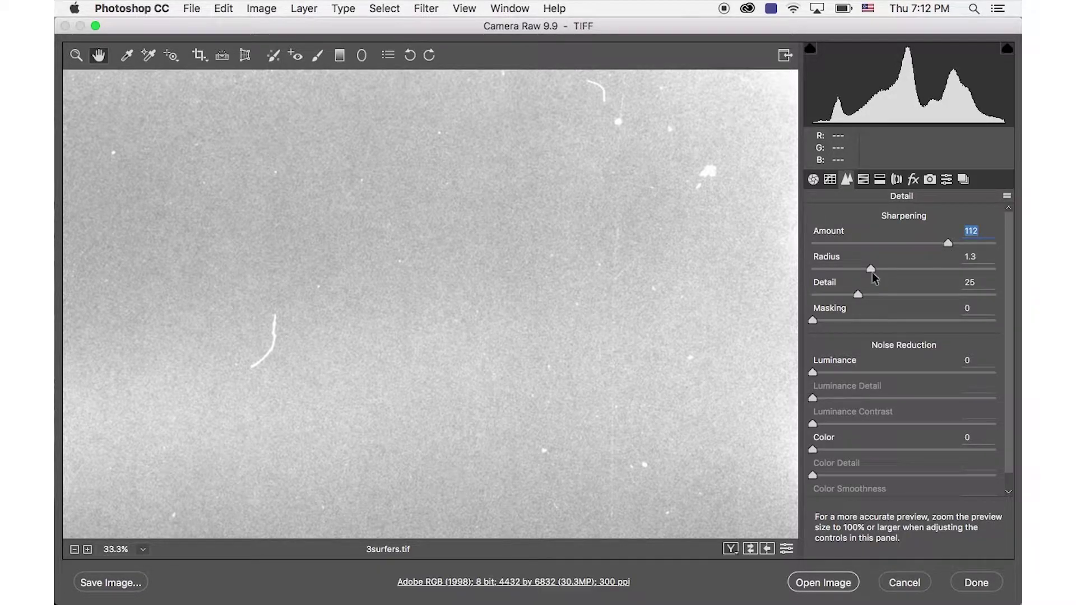
left_click_drag(873, 272, 931, 265)
Inspect the effect of the sharpening across the sky and the water around the surfers at 33.3% zoom.
scroll(737, 408, "left", 6)
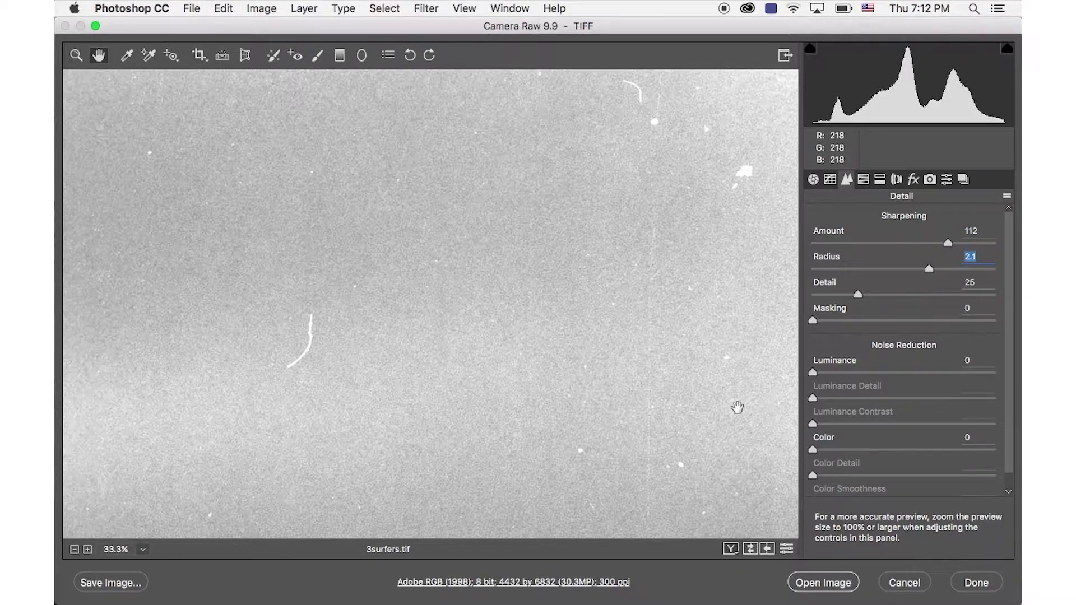
scroll(737, 408, "left", 8)
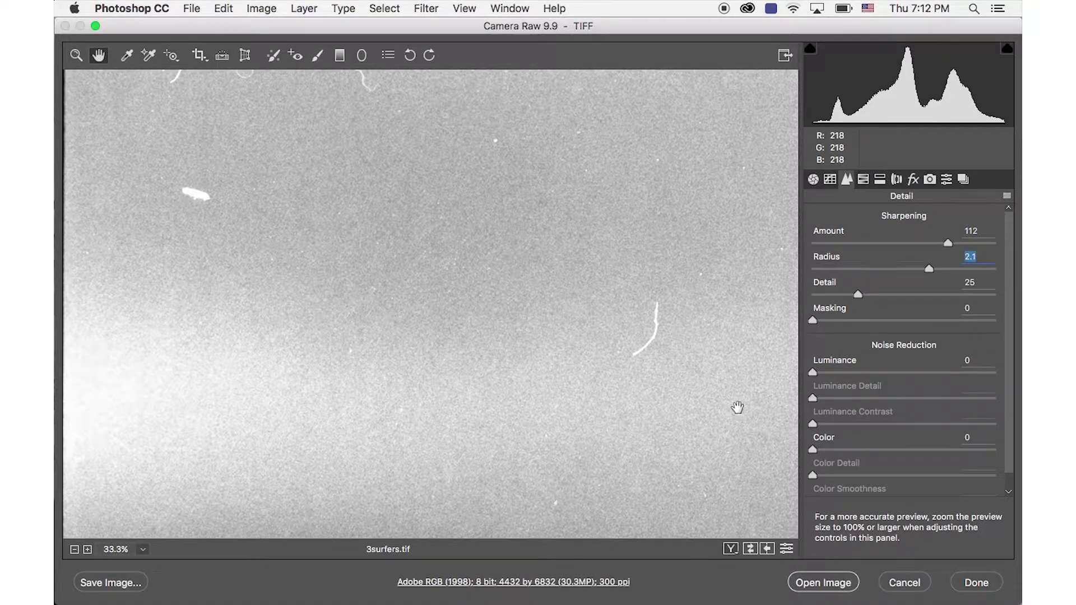
scroll(738, 407, "down", 15)
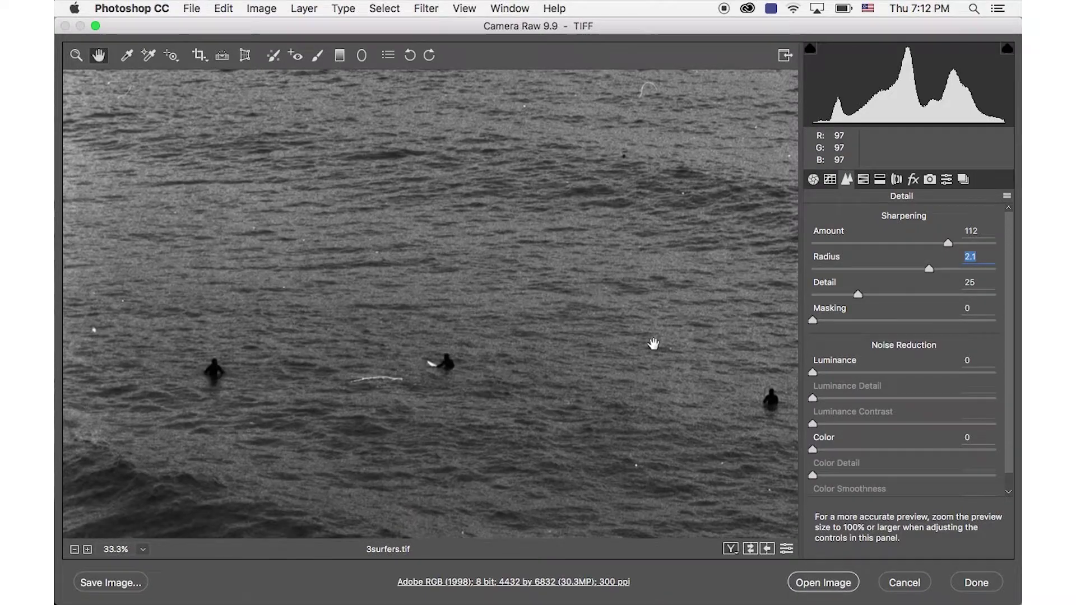
scroll(653, 344, "down", 2)
scroll(424, 388, "right", 6)
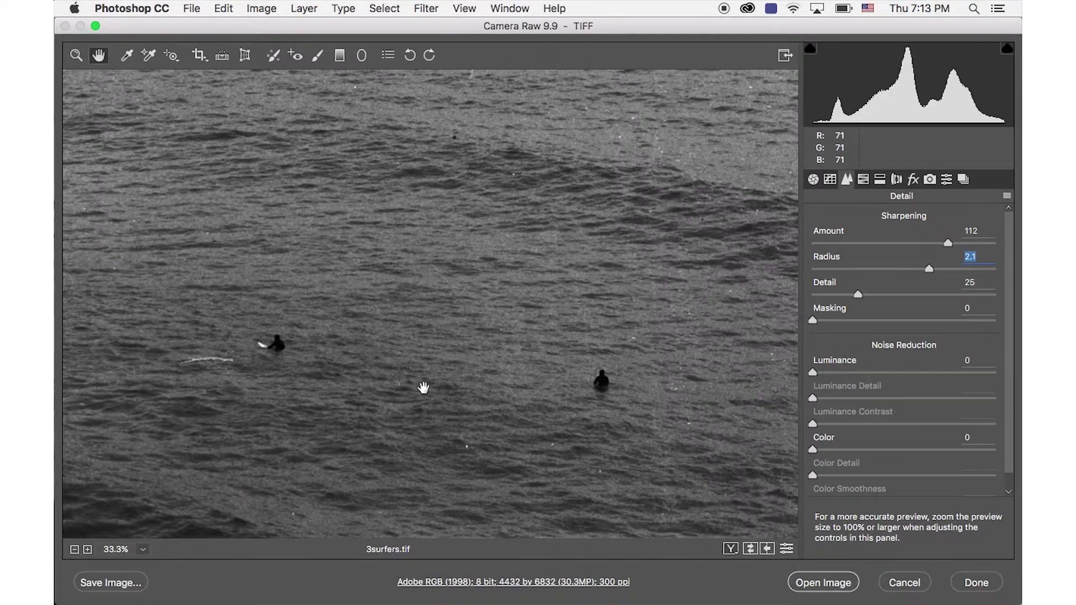
scroll(424, 387, "right", 6)
scroll(424, 388, "left", 12)
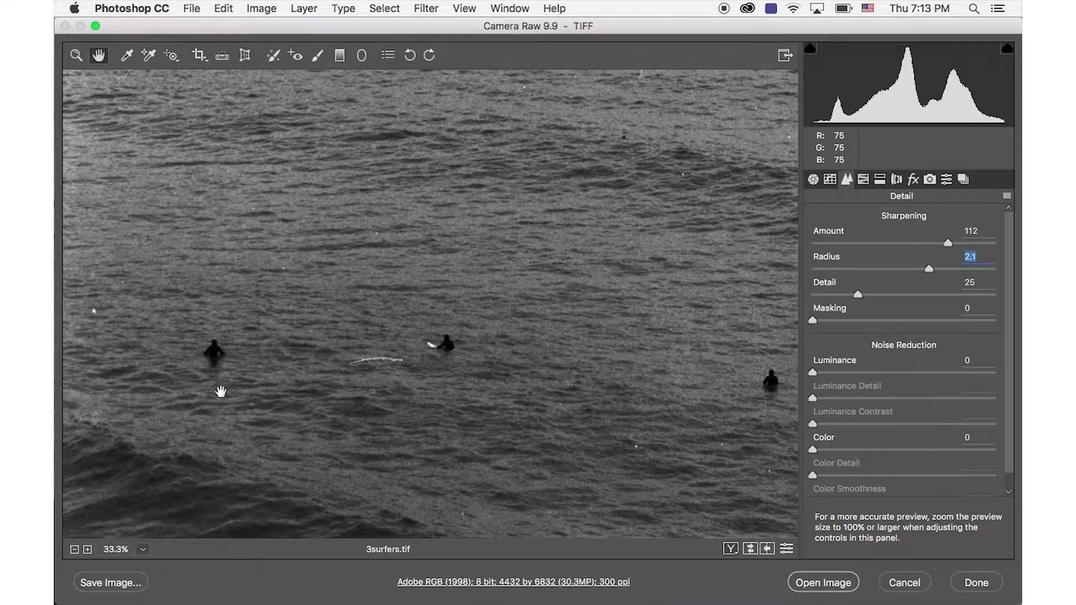
scroll(524, 414, "right", 6)
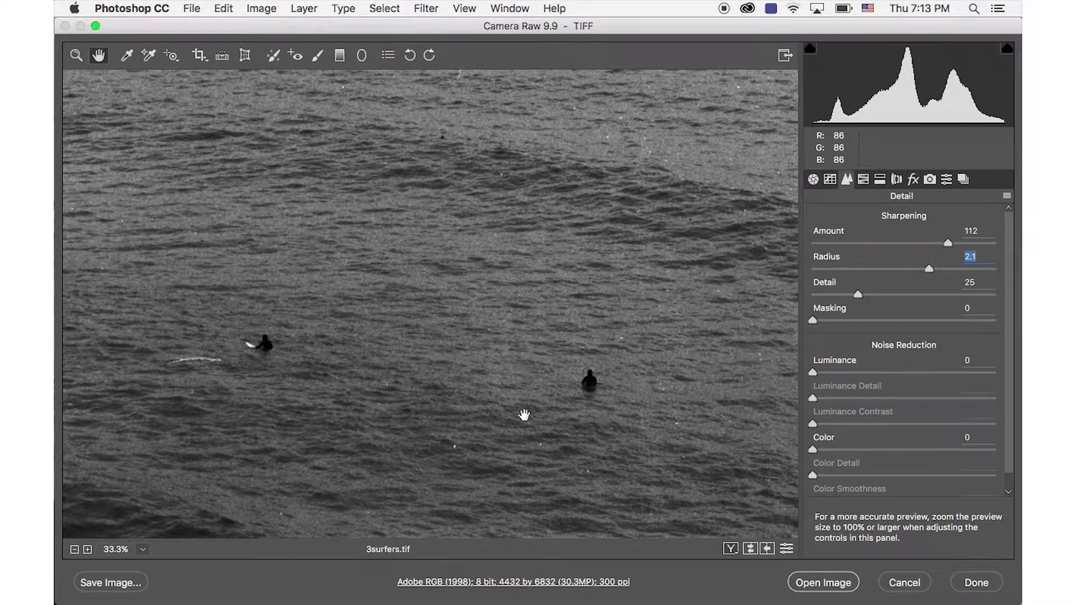
scroll(524, 415, "left", 6)
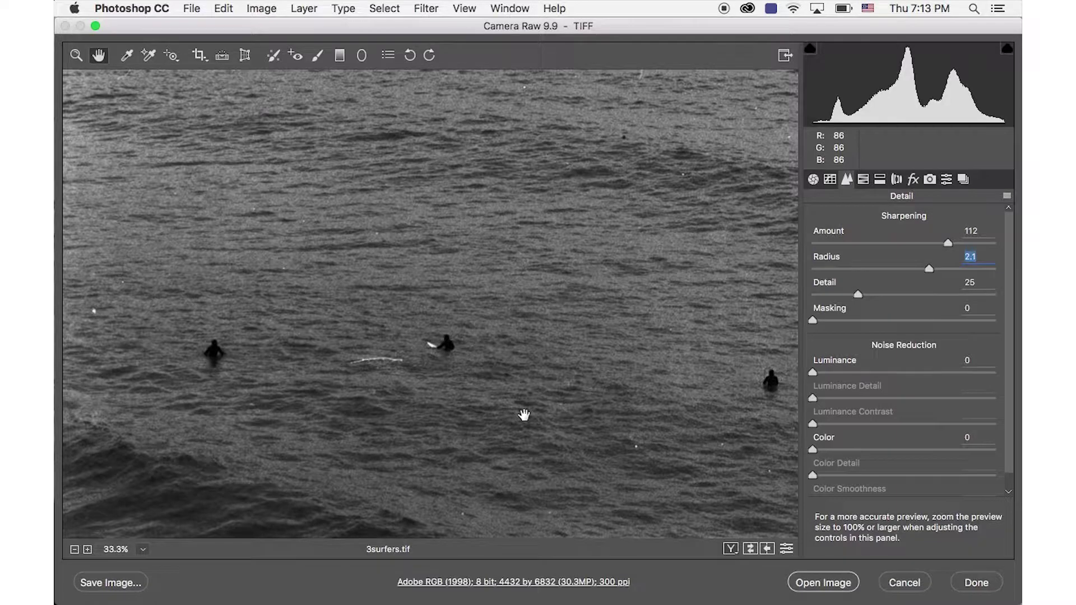
scroll(519, 413, "right", 6)
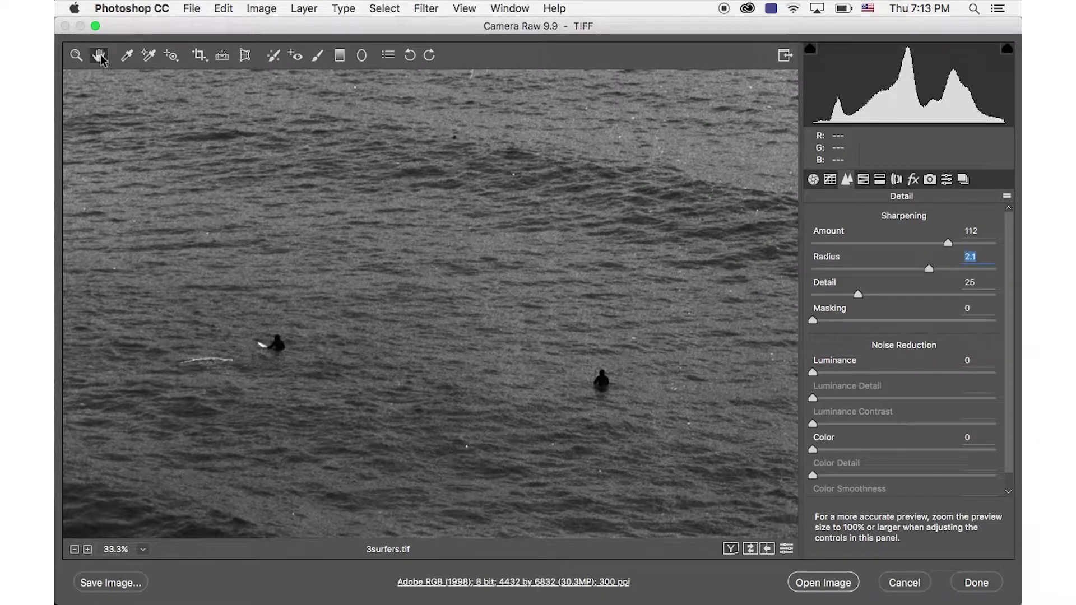
Set the photo's overall Exposure to +0.90 and Highlights to -24.
double_click(100, 56)
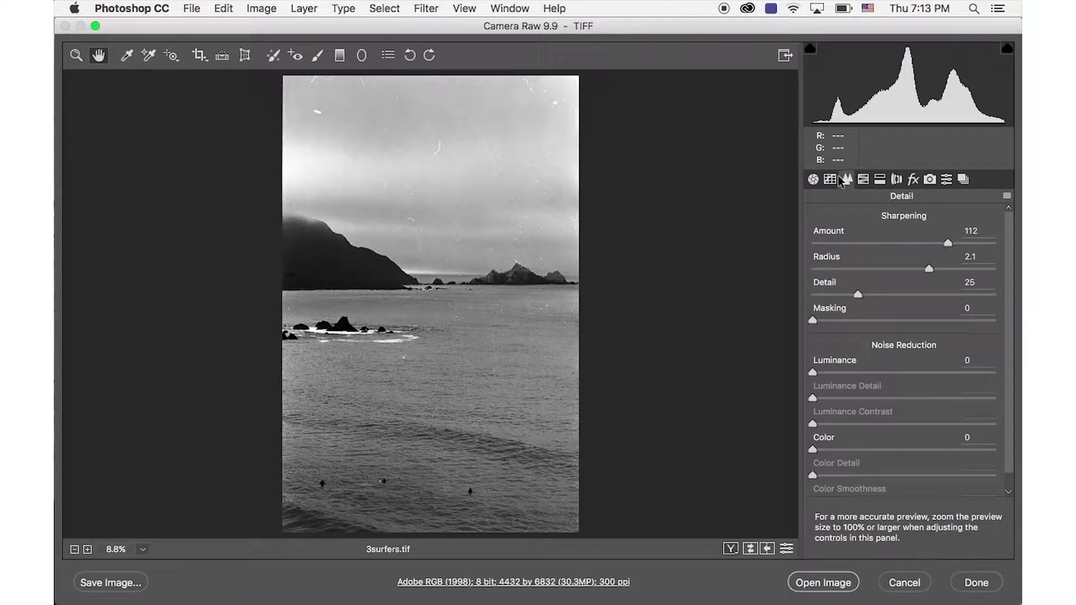
left_click(813, 179)
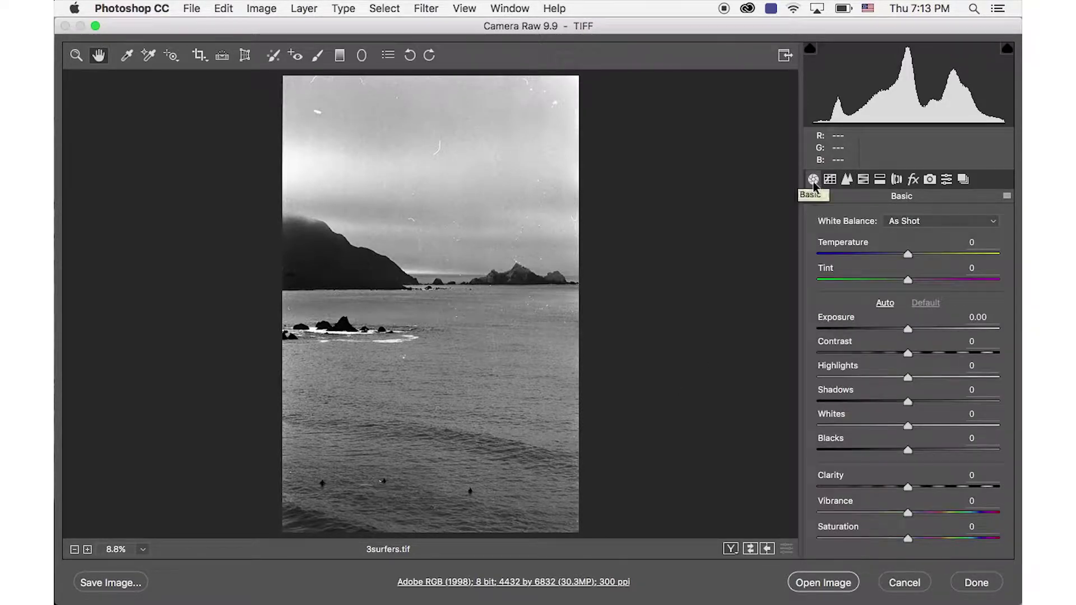
left_click_drag(908, 331, 923, 331)
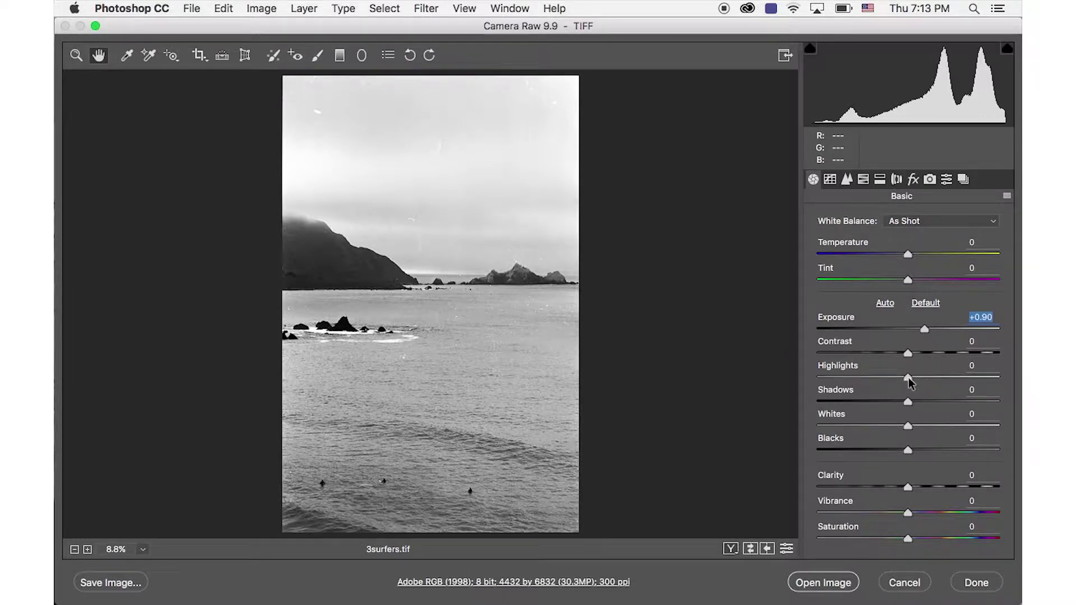
left_click_drag(908, 378, 886, 378)
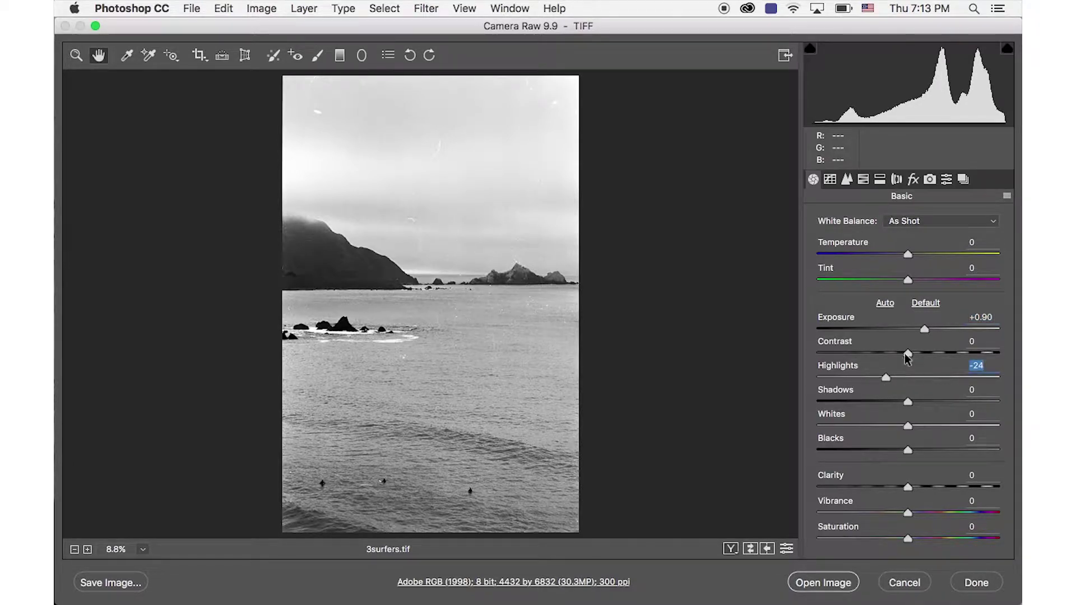
Set the basic tone values to Contrast +22, Clarity +14 and Shadows -16.
left_click_drag(907, 351, 926, 350)
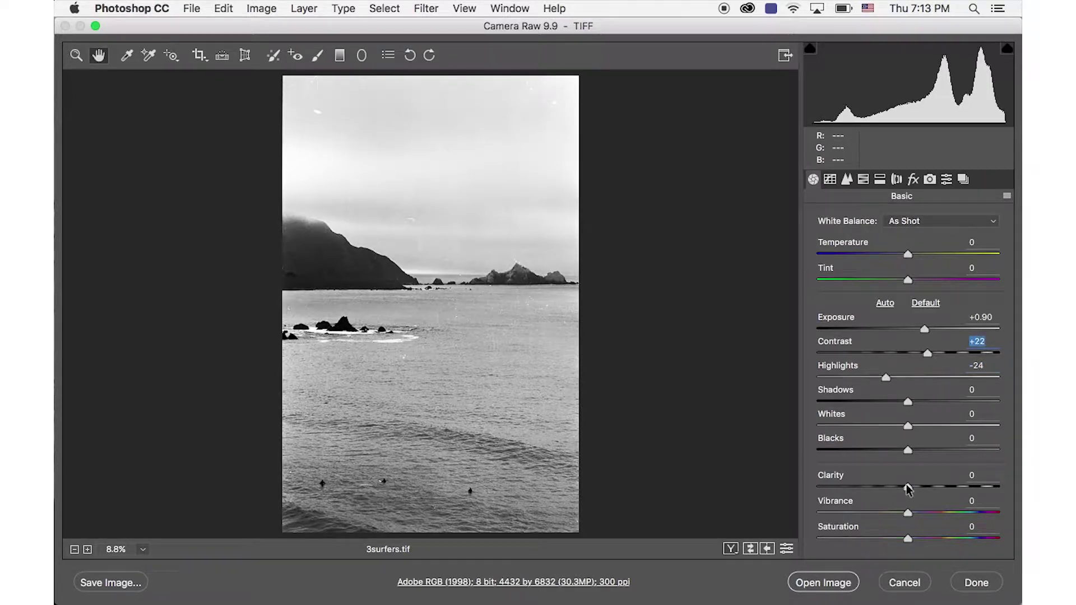
left_click_drag(906, 483, 919, 483)
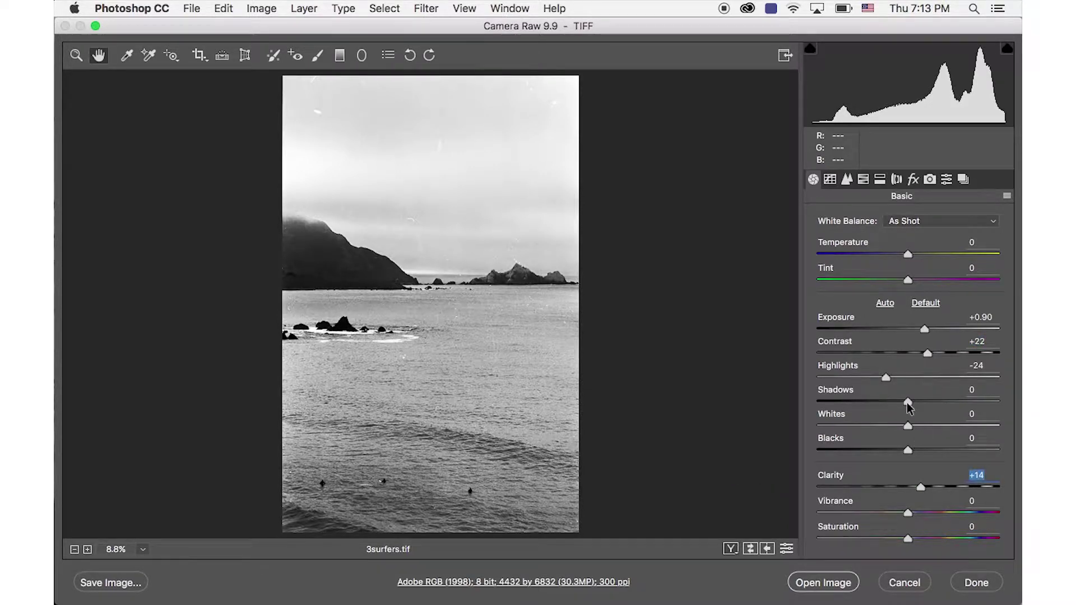
left_click_drag(907, 404, 894, 409)
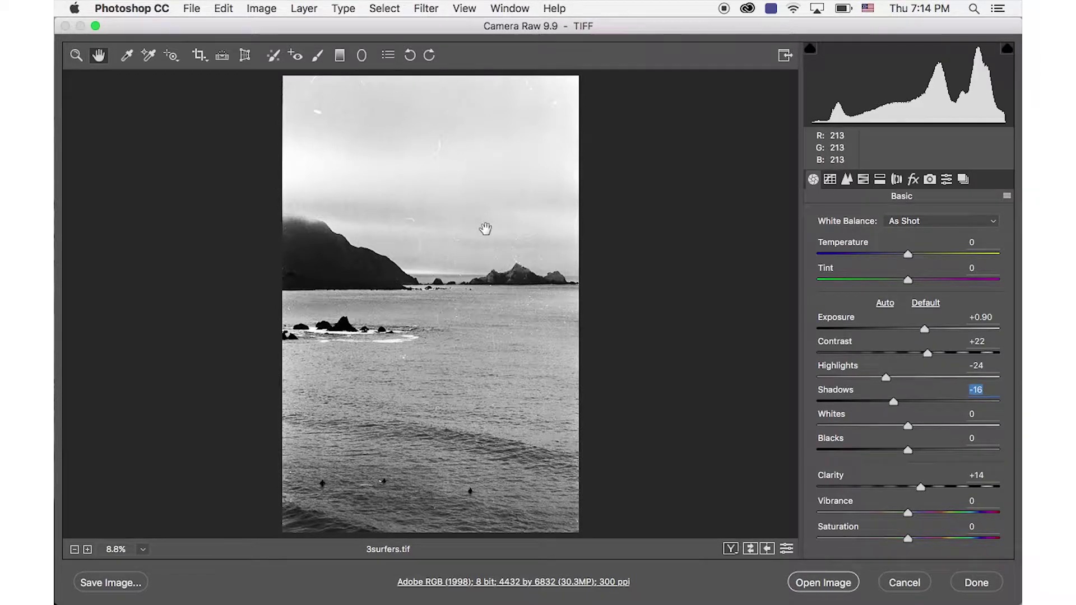
Paint a Highlights -25 brush adjustment over the bright patch at the sky's left edge and turn on the highlight clipping warning.
left_click(317, 55)
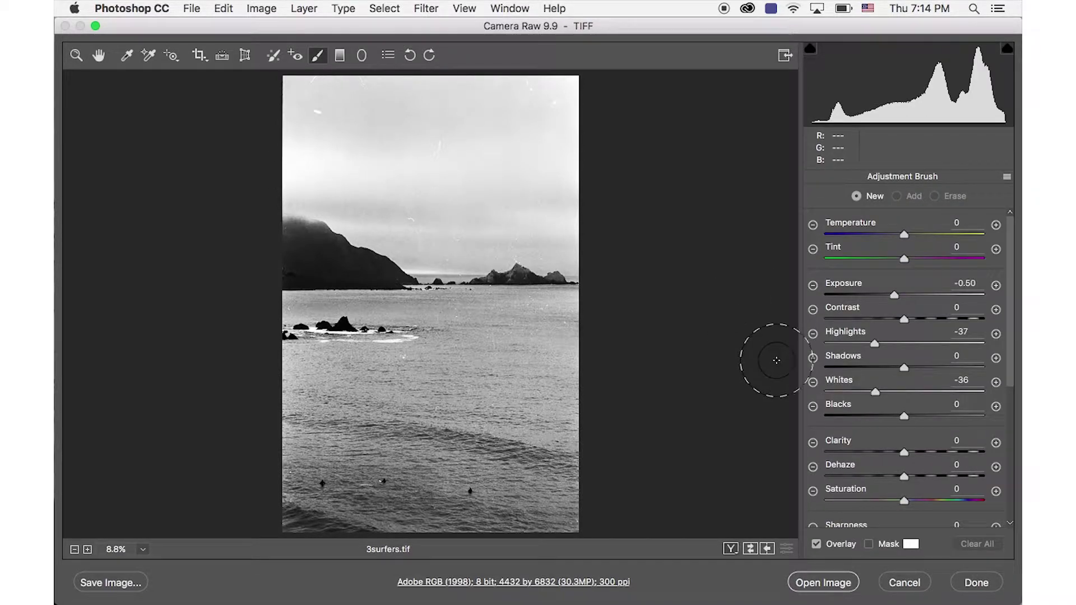
left_click(813, 334)
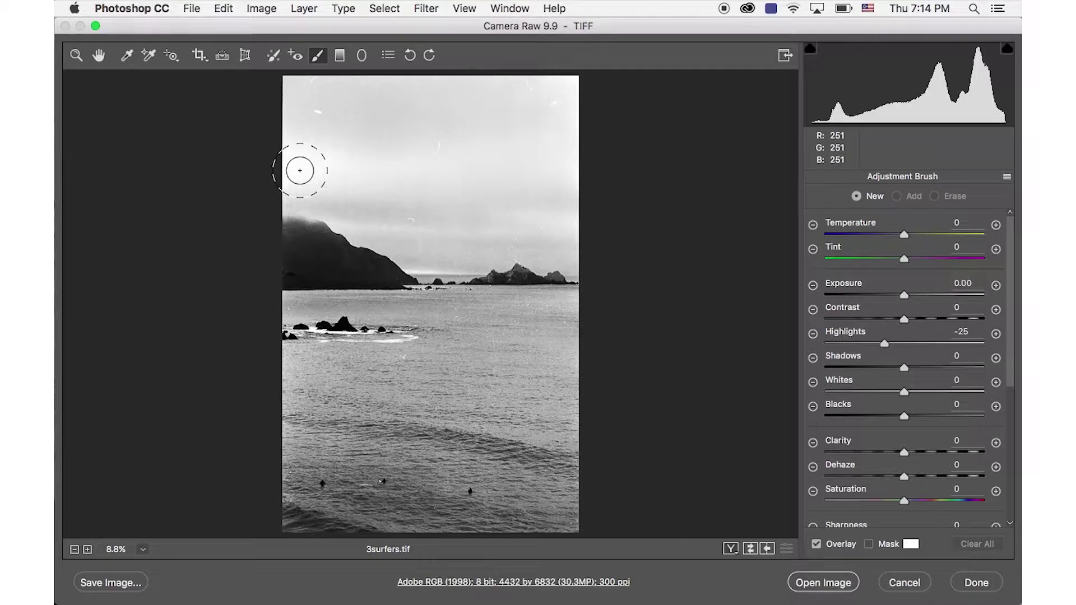
mouse_move(295, 168)
left_mouse_down()
mouse_move(393, 175)
mouse_move(276, 173)
left_mouse_up()
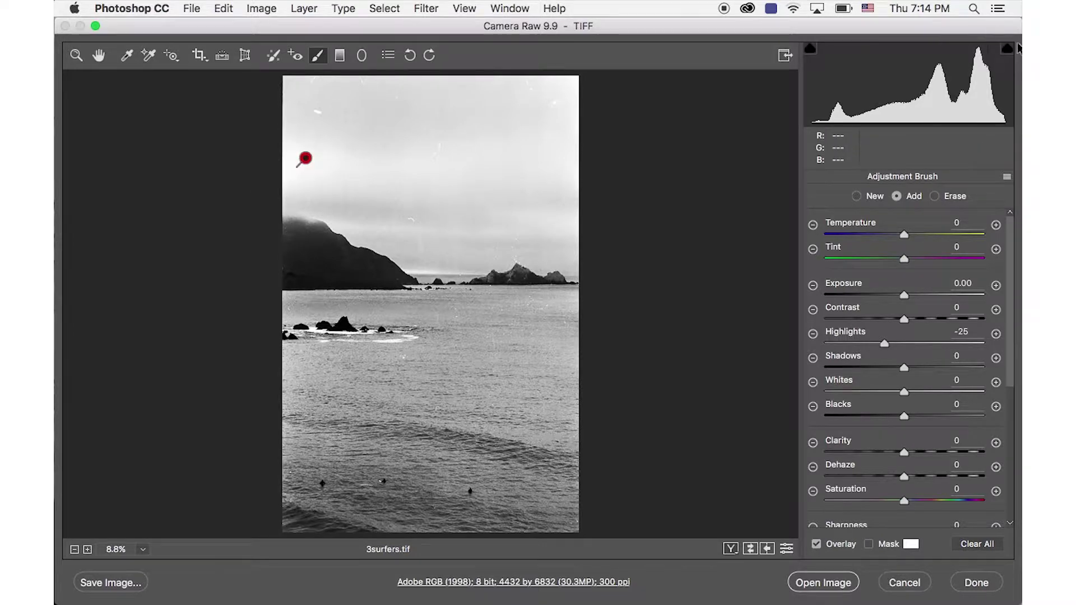
left_click(1008, 50)
left_click(98, 57)
Add a graduated filter with Exposure +0.50 to the sky, fading from just above the hilltop down to the horizon.
left_click(341, 56)
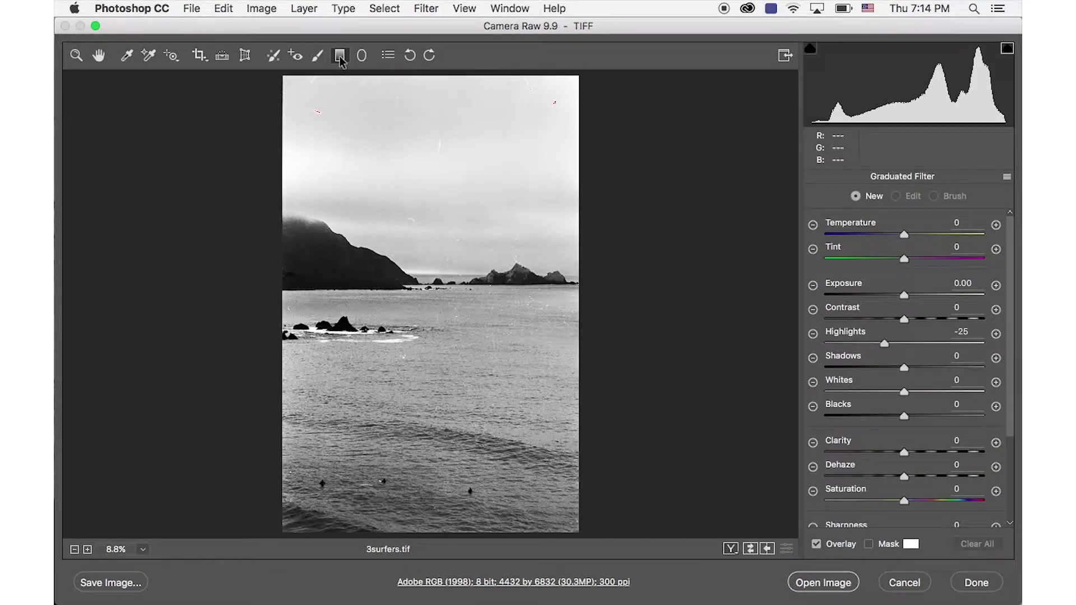
left_click(996, 286)
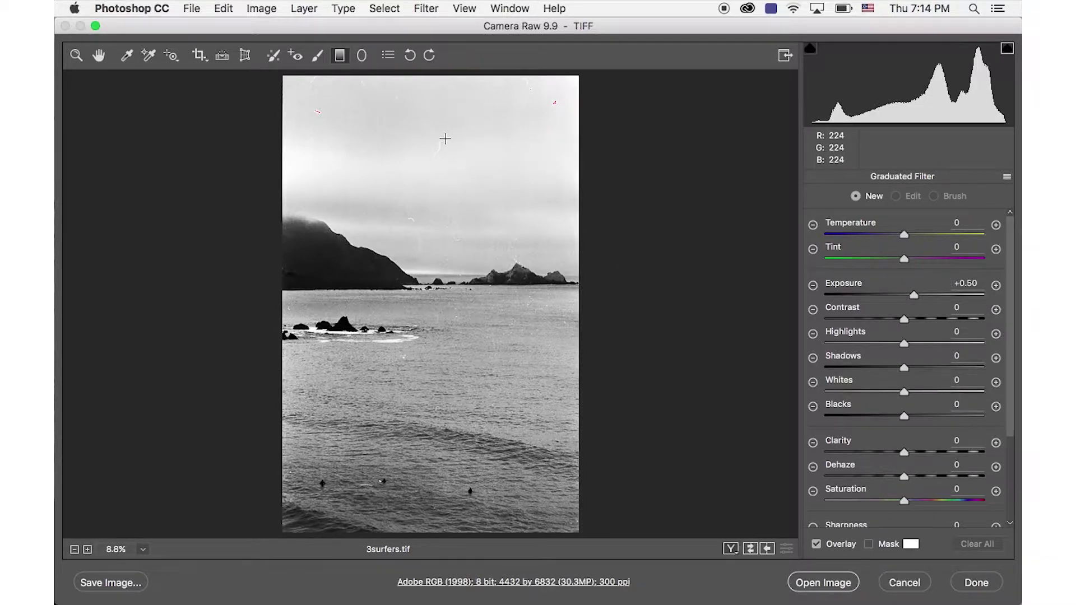
left_click_drag(441, 104, 440, 279)
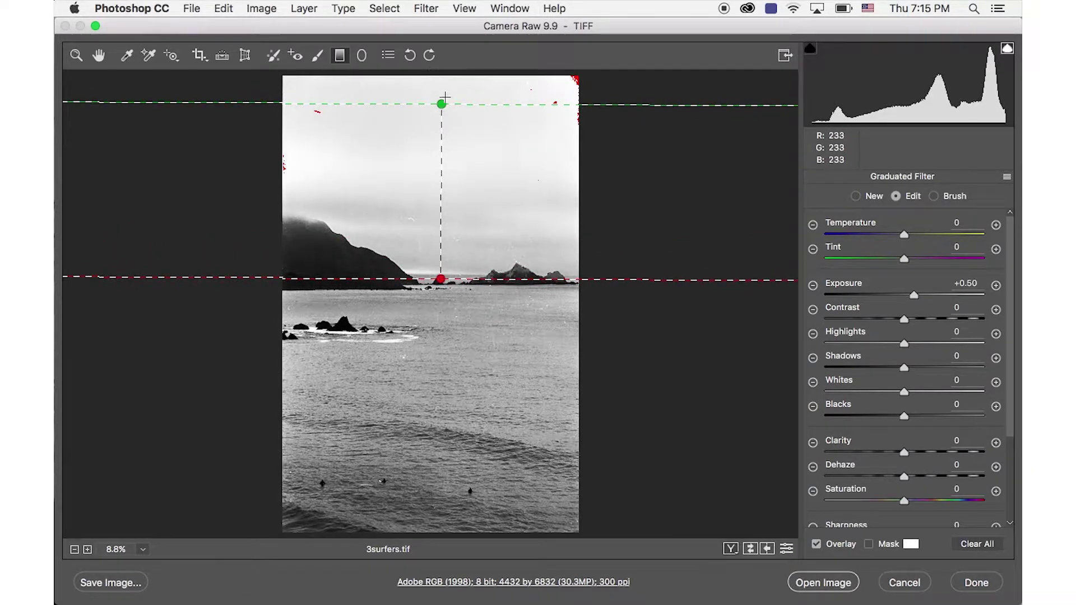
left_click_drag(442, 104, 440, 198)
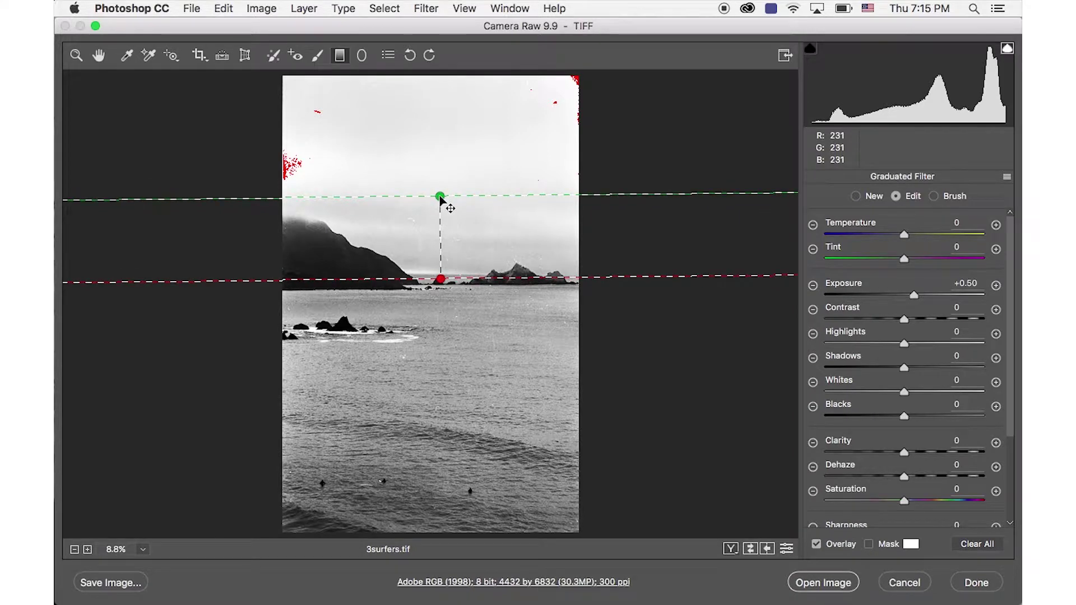
Lower Highlights to -100 on the existing brush adjustment at the sky's left edge.
left_click(317, 55)
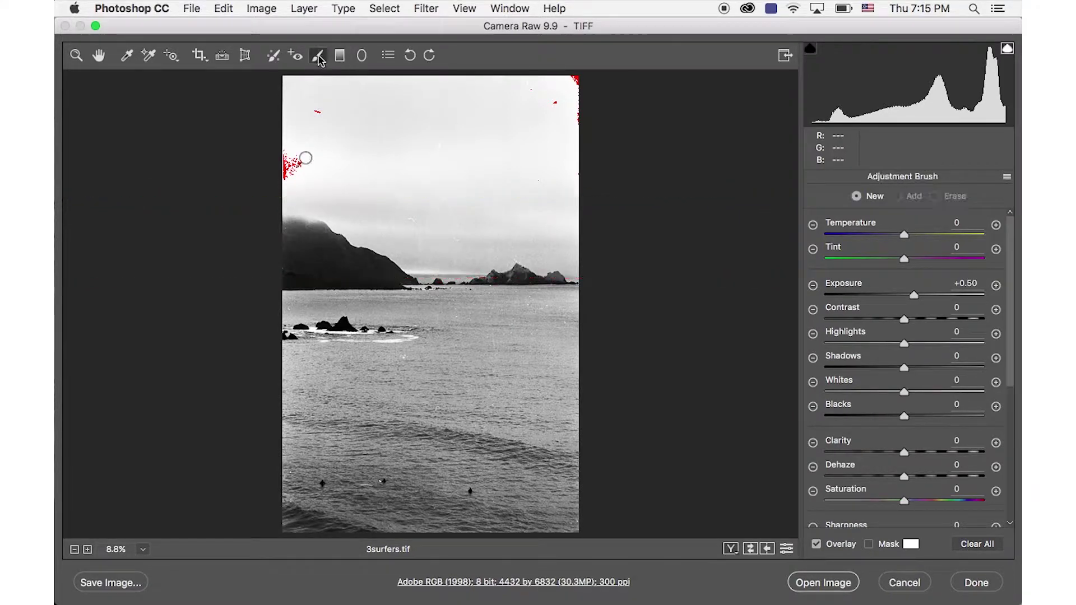
left_click(306, 160)
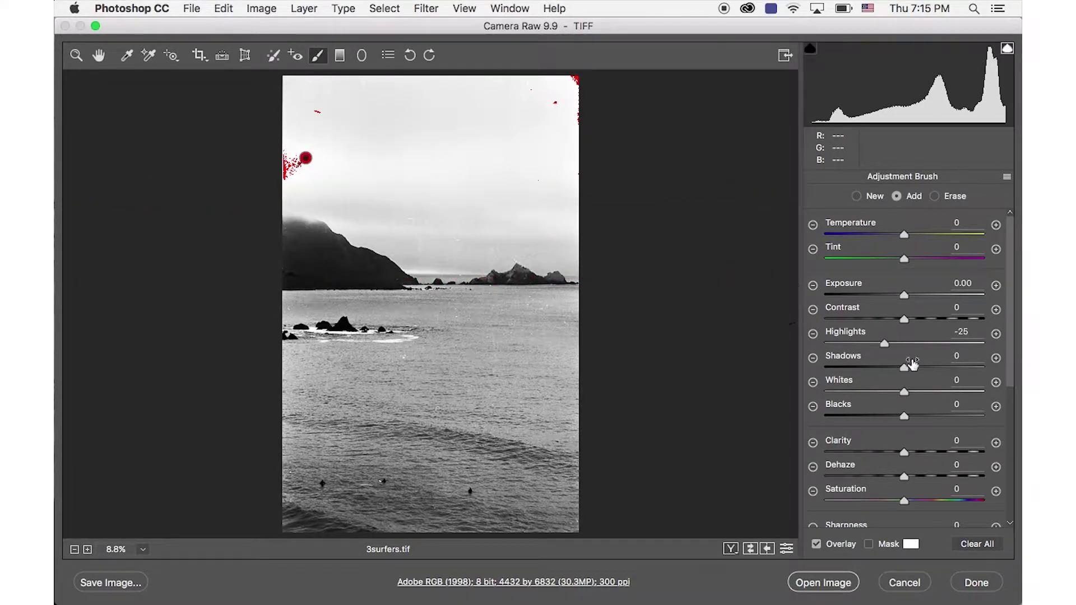
left_click_drag(883, 343, 824, 346)
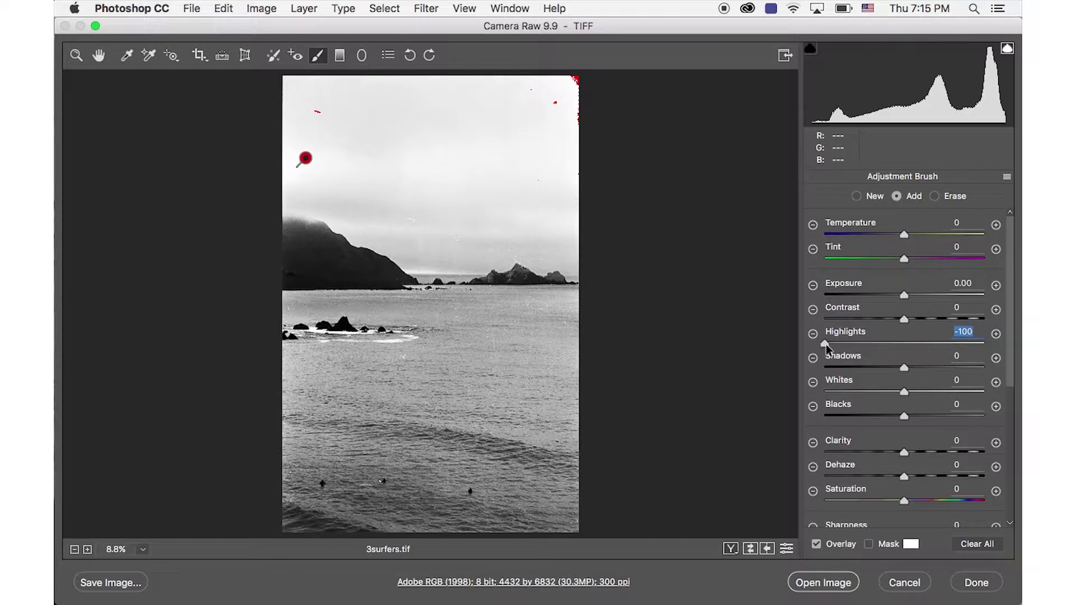
left_click(98, 55)
Create a new brush adjustment with Blacks +25 and paint it over the dark rocks in the surf with a smaller brush.
left_click(318, 55)
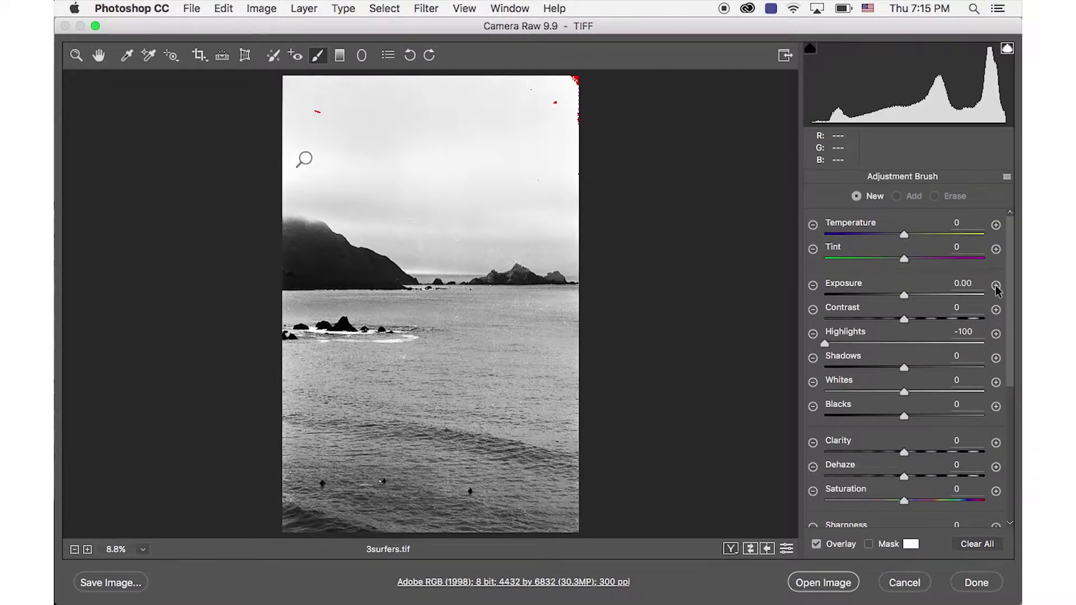
left_click(996, 407)
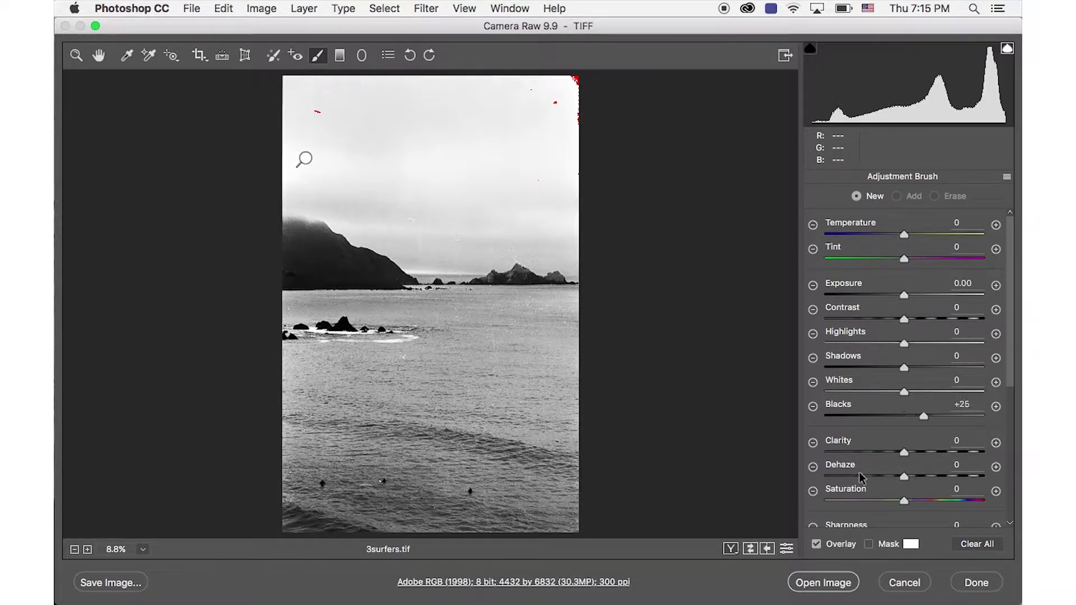
left_click(324, 347)
left_click(320, 348)
left_click(314, 347)
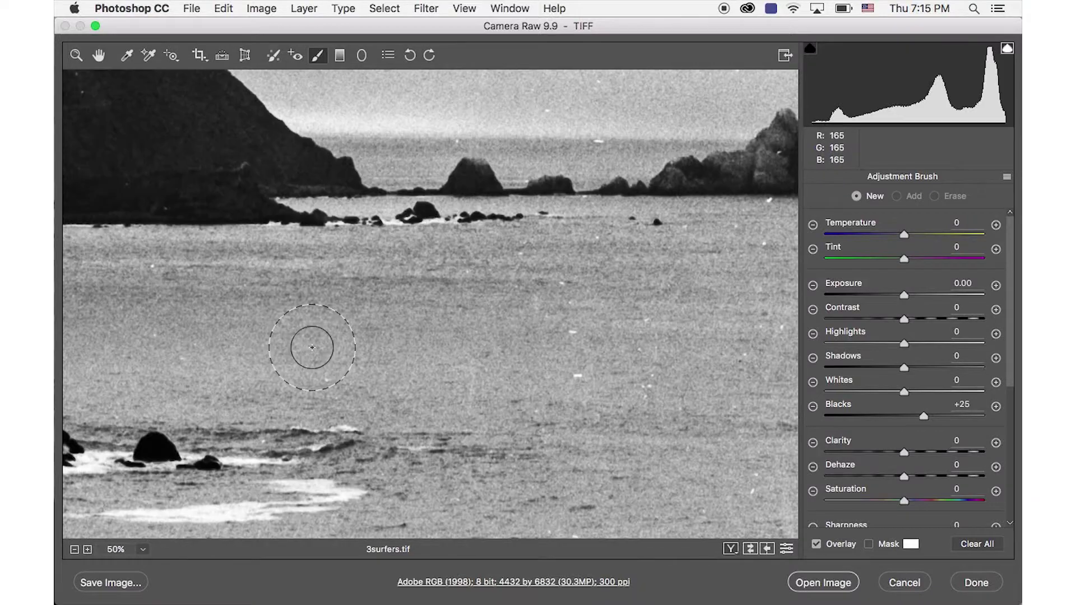
scroll(312, 348, "down", 5)
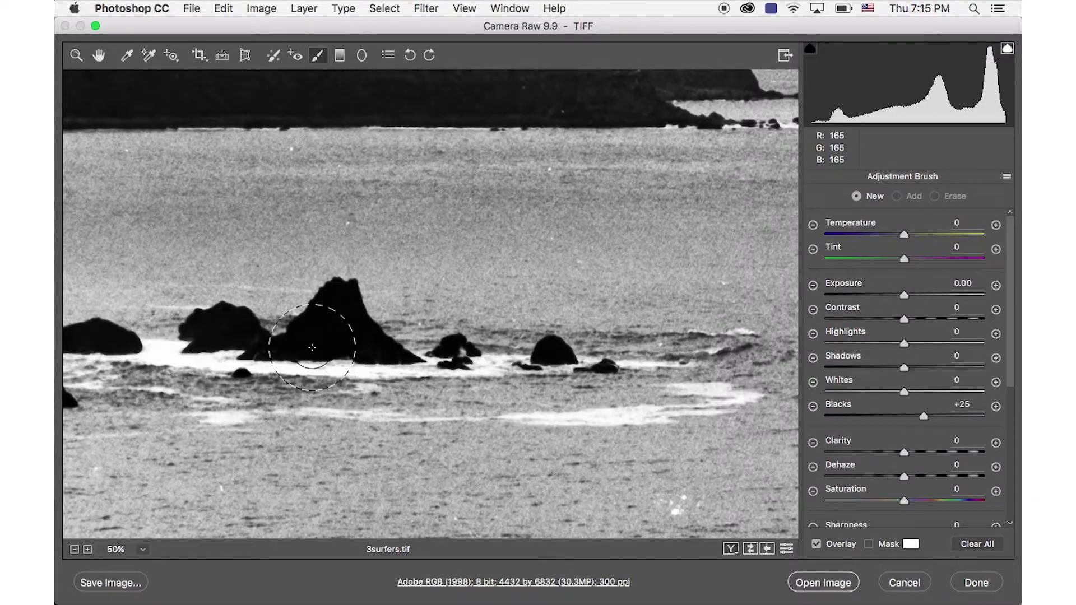
scroll(312, 347, "left", 3)
key("bracketleft")
key("bracketleft")
key("bracketleft")
key("bracketleft")
key("bracketleft")
key("bracketleft")
key("bracketleft")
key("bracketleft")
mouse_move(418, 276)
left_mouse_down()
mouse_move(416, 291)
mouse_move(441, 321)
left_mouse_up()
mouse_move(469, 329)
left_mouse_down()
mouse_move(413, 293)
mouse_move(396, 307)
mouse_move(422, 325)
left_mouse_up()
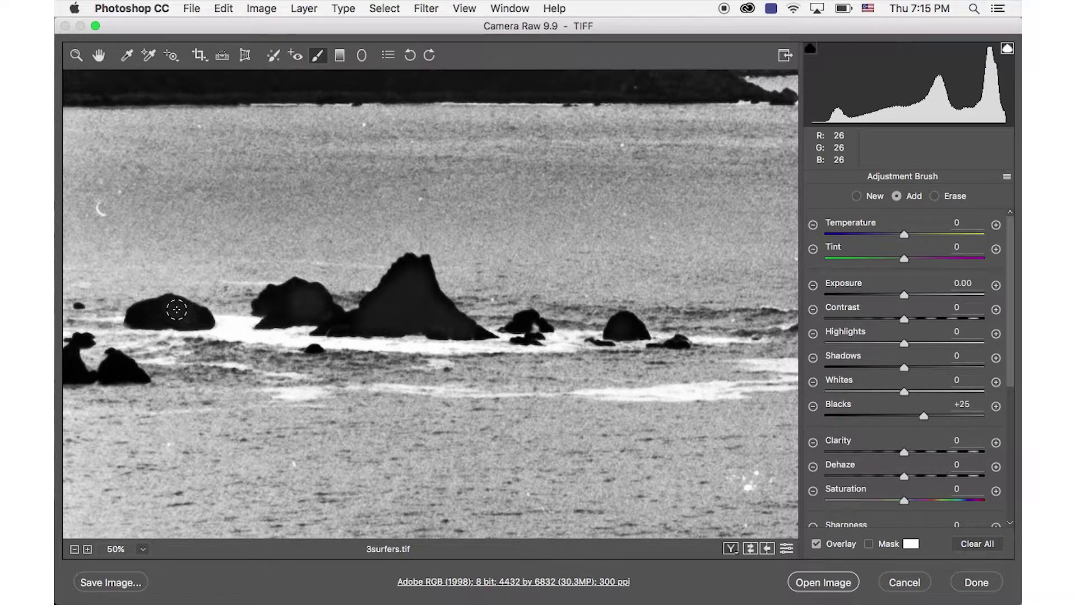
scroll(252, 310, "down", 2)
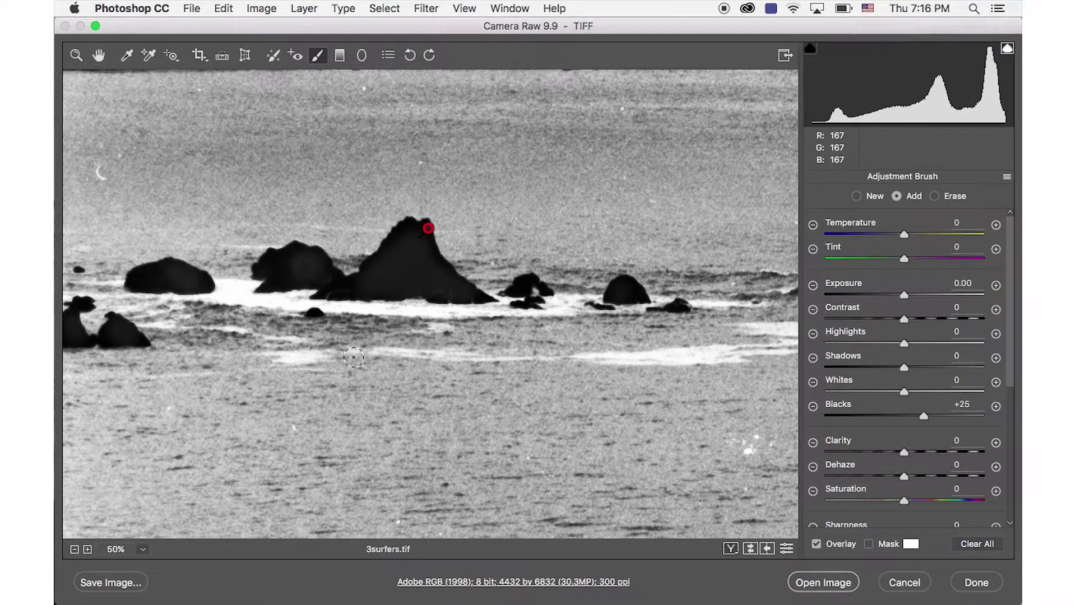
Create a new brush adjustment with Blacks 0 and Shadows -25 and paint it over the dark headland.
scroll(353, 357, "up", 6)
scroll(437, 375, "up", 4)
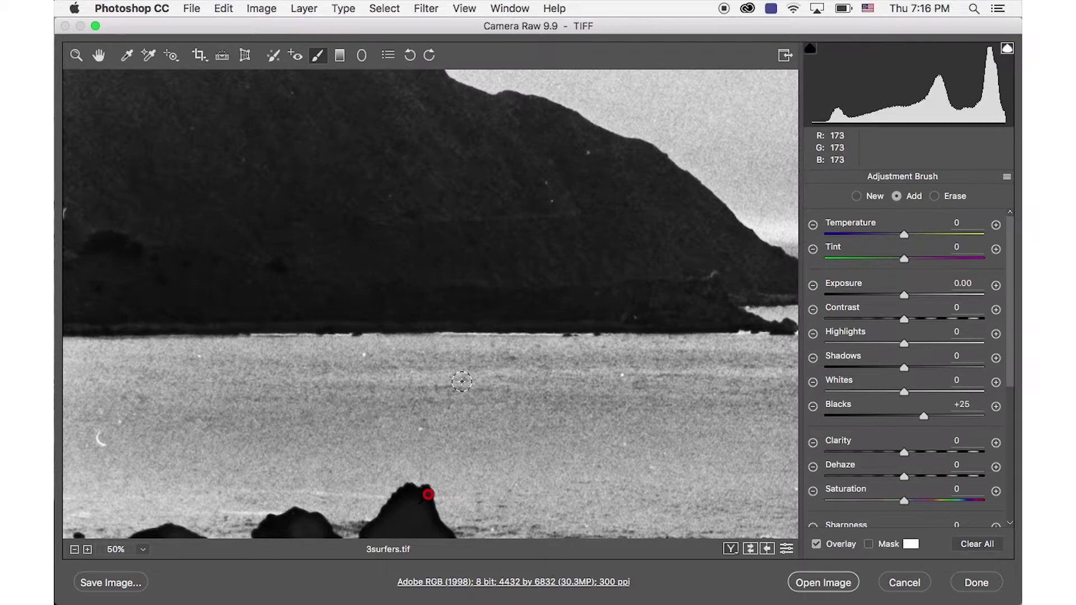
scroll(462, 382, "up", 4)
key("super+minus")
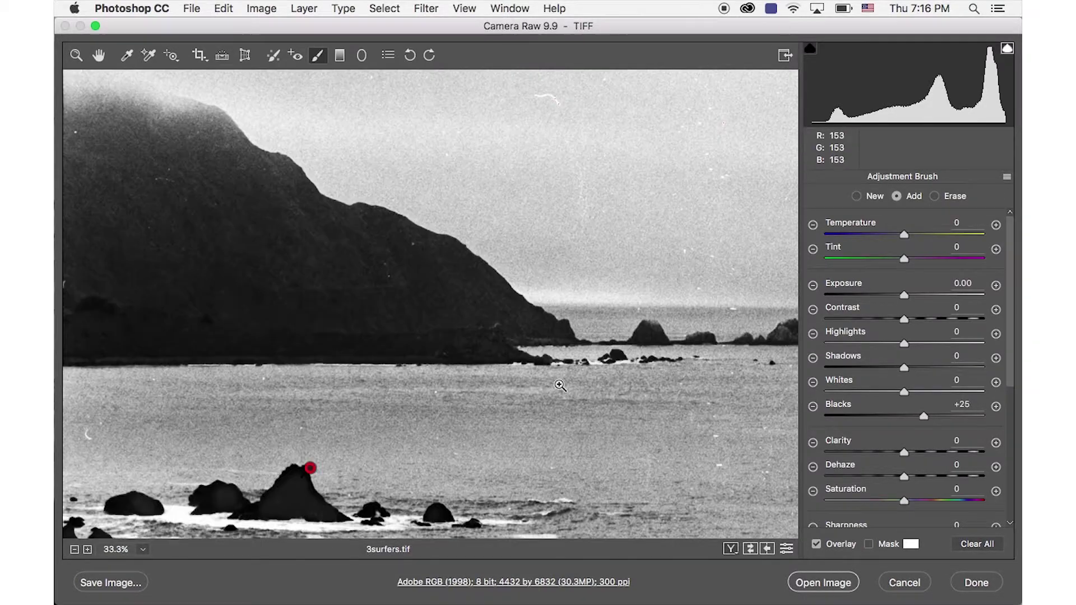
key("super+minus")
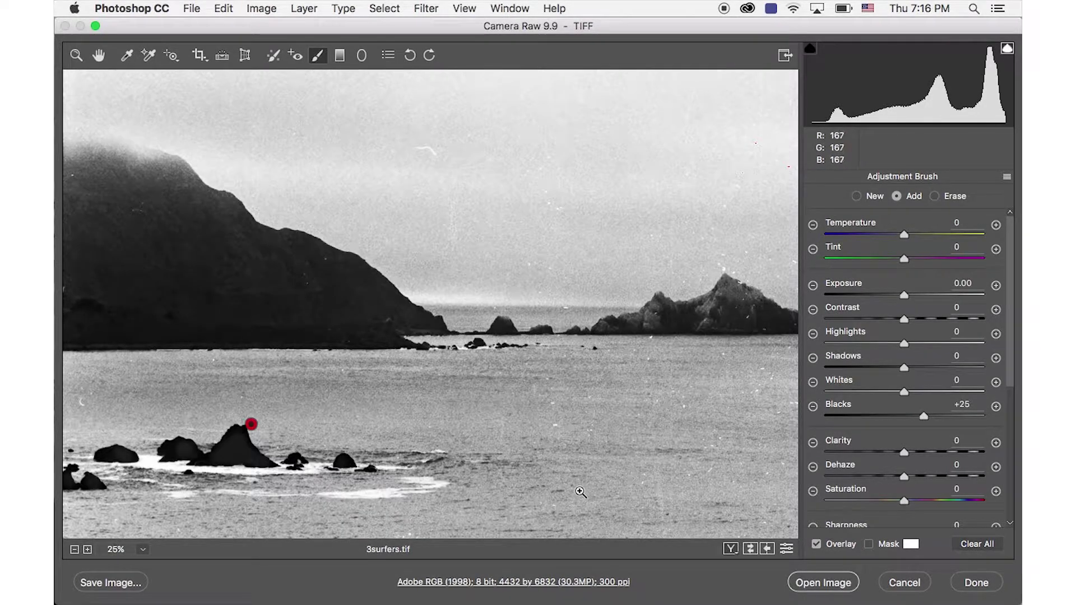
key("super+minus")
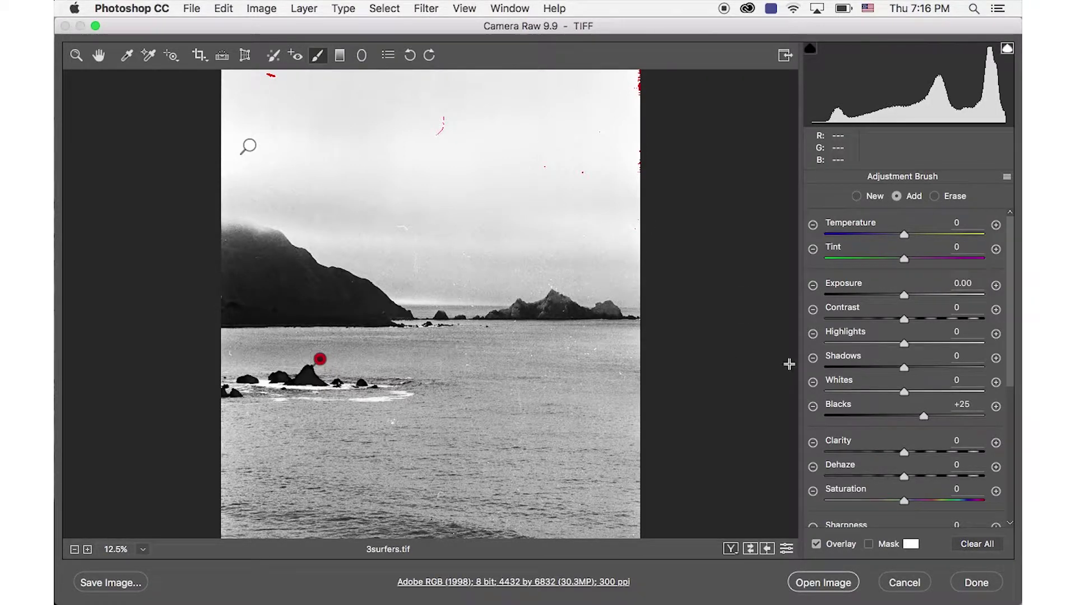
left_click(857, 197)
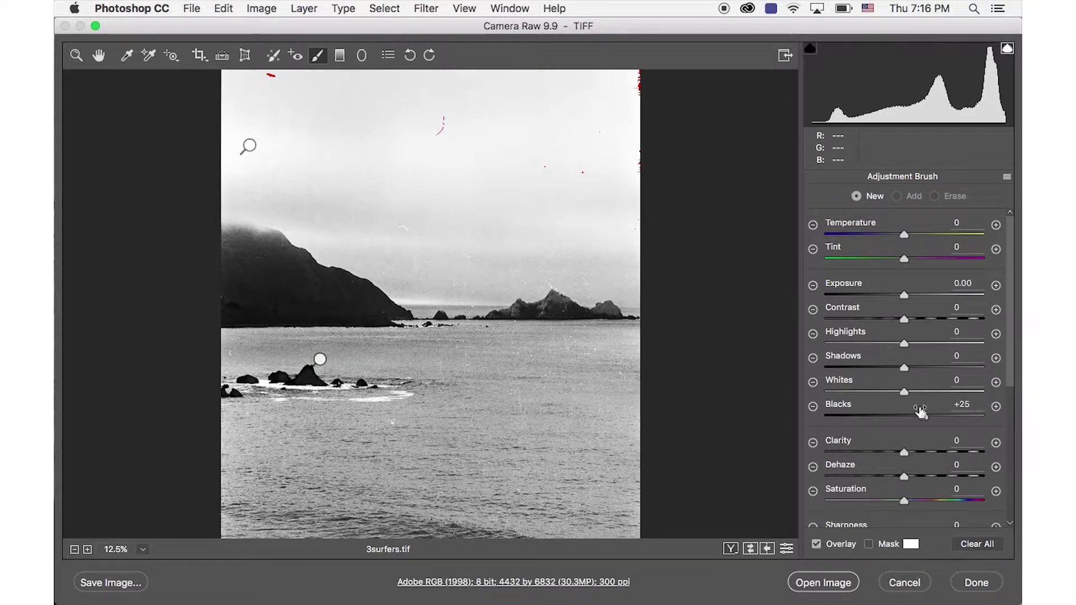
left_click(971, 404)
type("0")
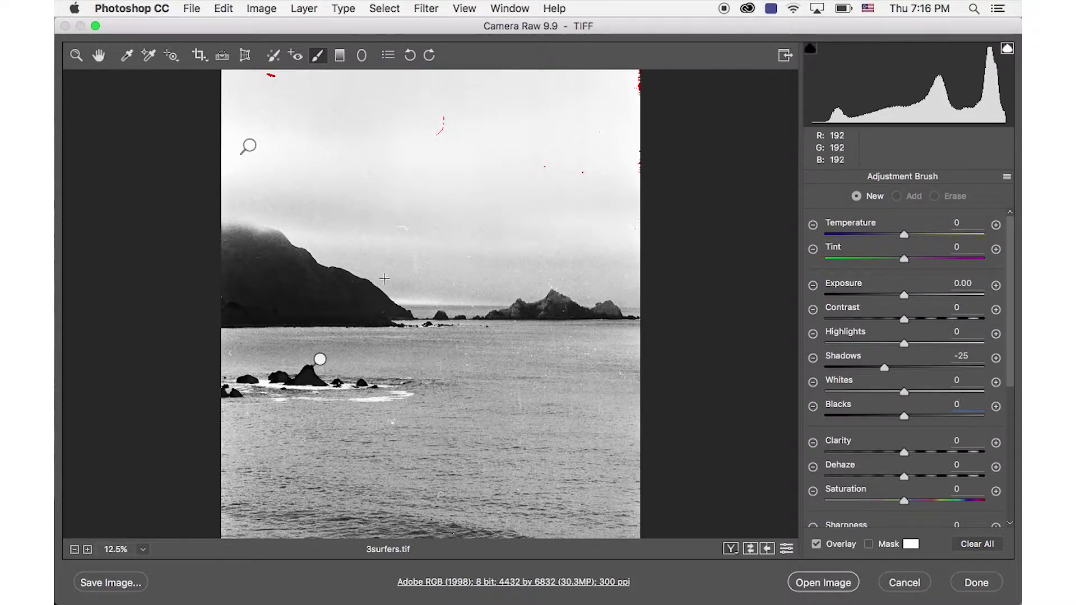
mouse_move(235, 262)
left_mouse_down()
mouse_move(256, 260)
mouse_move(228, 263)
left_mouse_up()
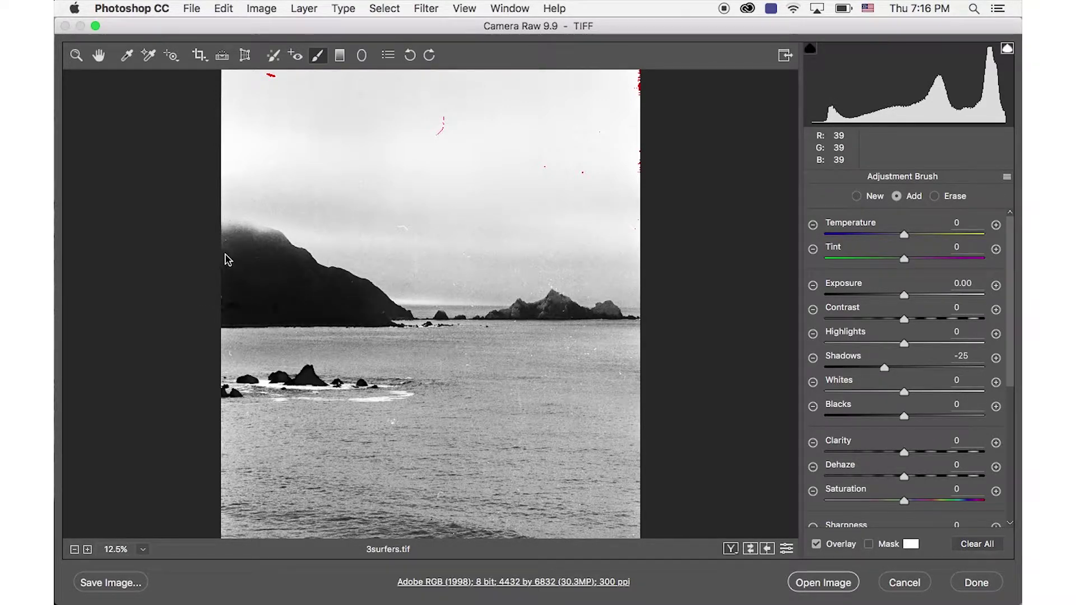
left_click(389, 309)
left_click_drag(398, 311, 396, 312)
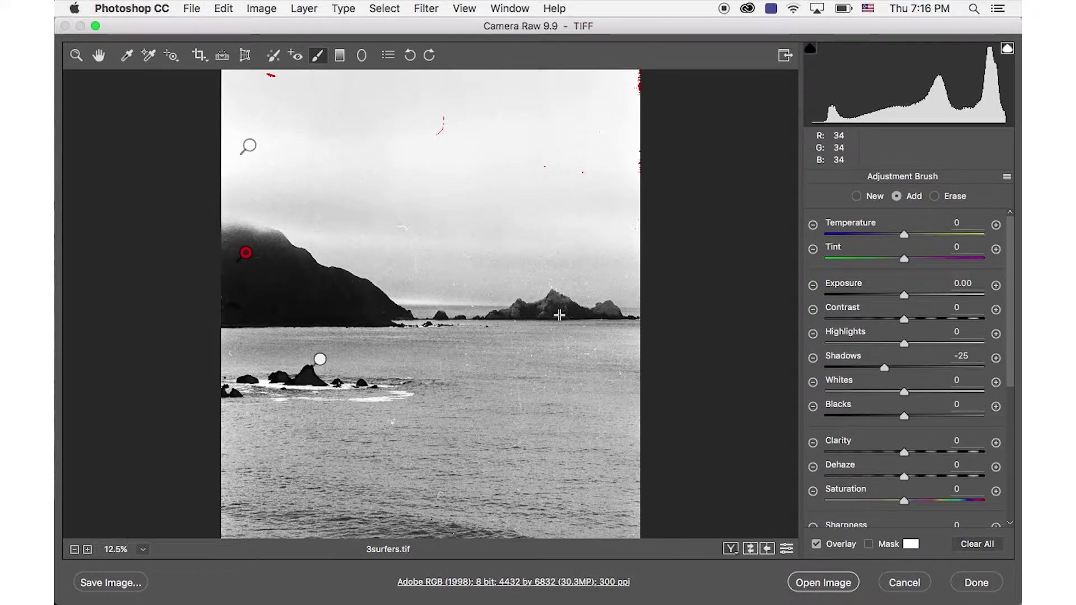
Extend the Shadows -25 brush adjustment over the dark base of the rocky island on the horizon.
key("super+plus")
key("super+plus")
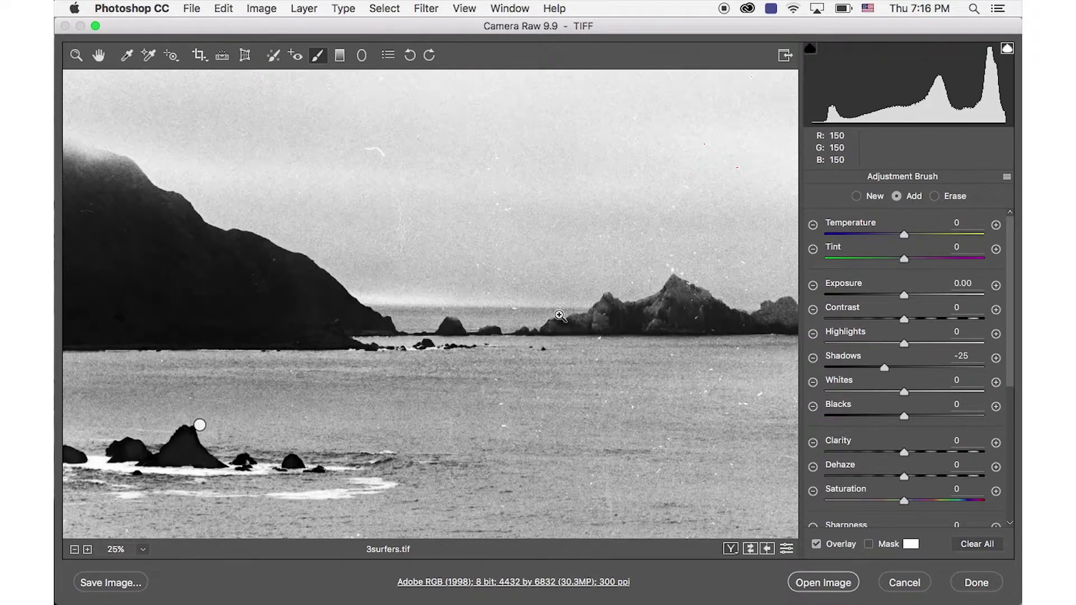
scroll(540, 321, "right", 5)
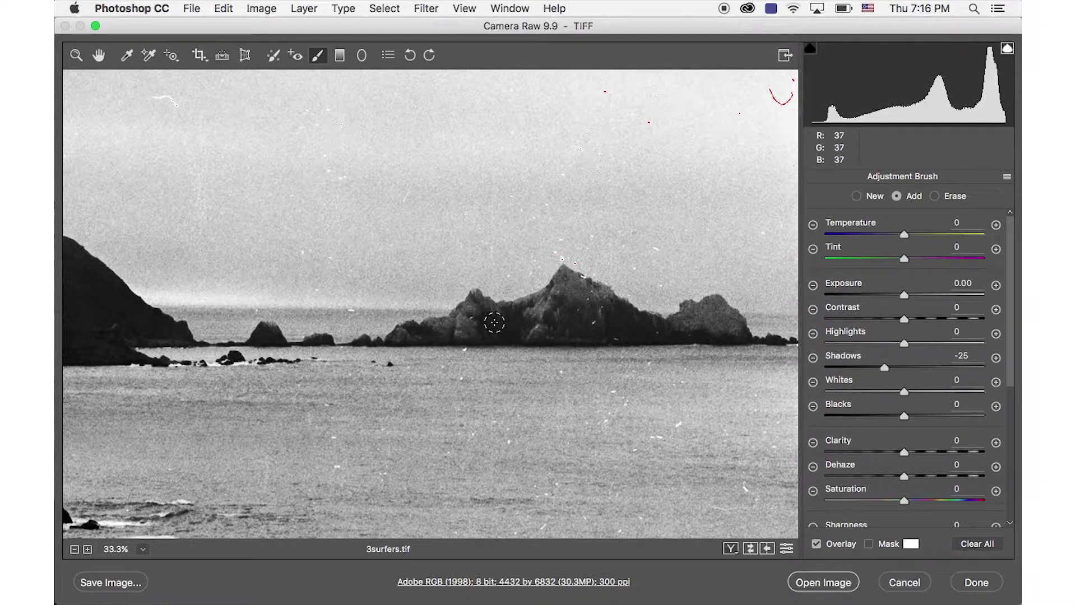
mouse_move(500, 331)
left_mouse_down()
mouse_move(570, 329)
mouse_move(569, 313)
mouse_move(654, 336)
mouse_move(663, 334)
mouse_move(615, 317)
mouse_move(727, 326)
mouse_move(499, 328)
mouse_move(447, 332)
left_mouse_up()
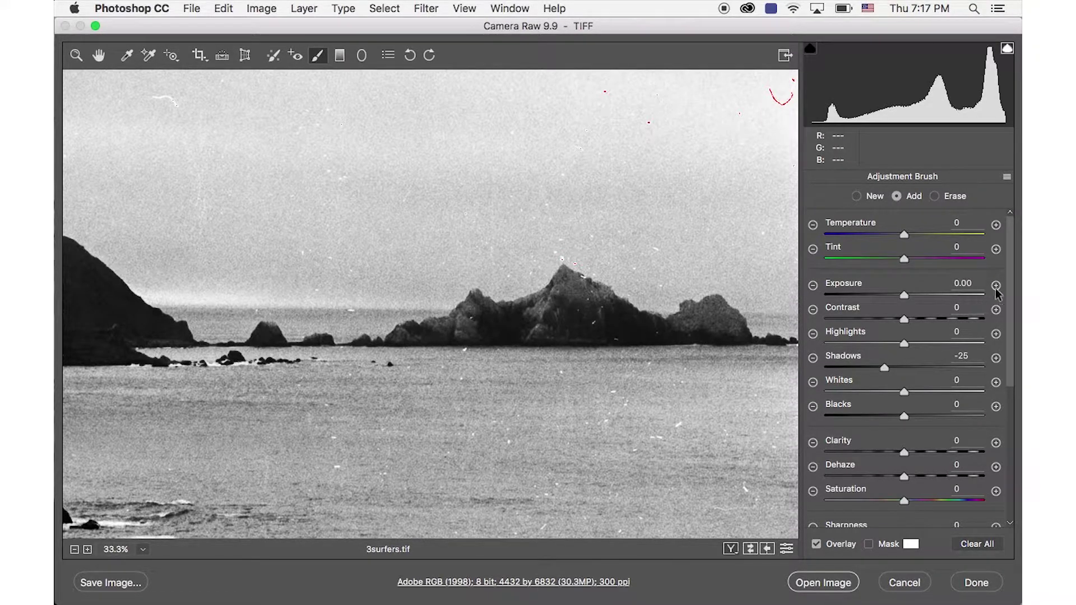
Paint a new brush adjustment with Exposure +0.50, Highlights +13 and Clarity +10 over the lighter peaks of the rocky island.
left_click(856, 196)
left_click(996, 285)
left_click_drag(908, 344, 916, 342)
left_click_drag(903, 453, 913, 451)
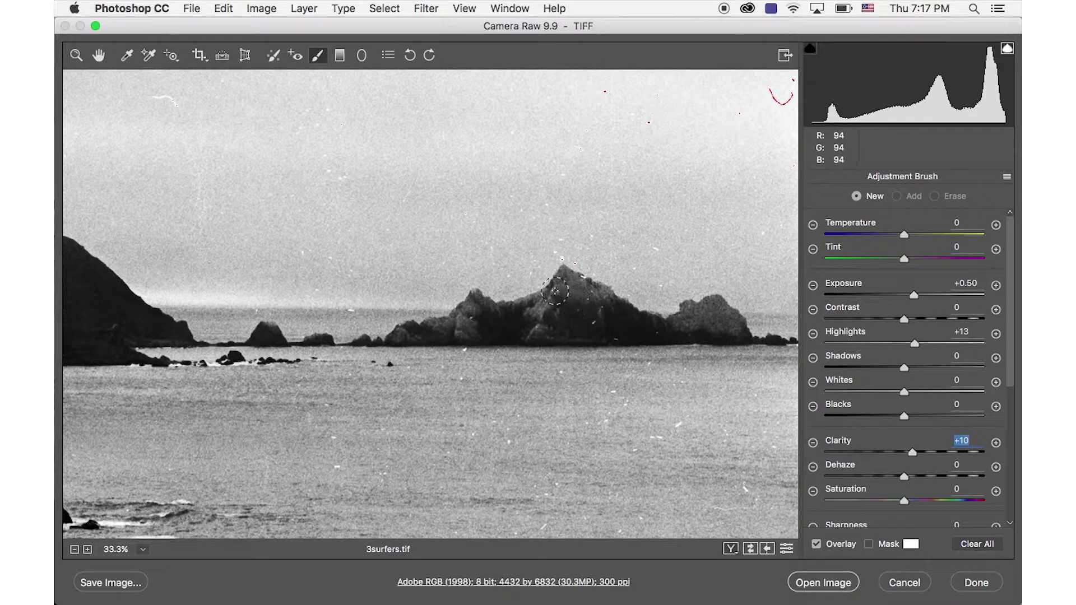
left_click(565, 284)
mouse_move(565, 285)
left_mouse_down()
mouse_move(540, 324)
mouse_move(580, 294)
mouse_move(594, 299)
mouse_move(585, 293)
left_mouse_up()
left_click_drag(473, 306, 461, 327)
left_click_drag(685, 324, 721, 313)
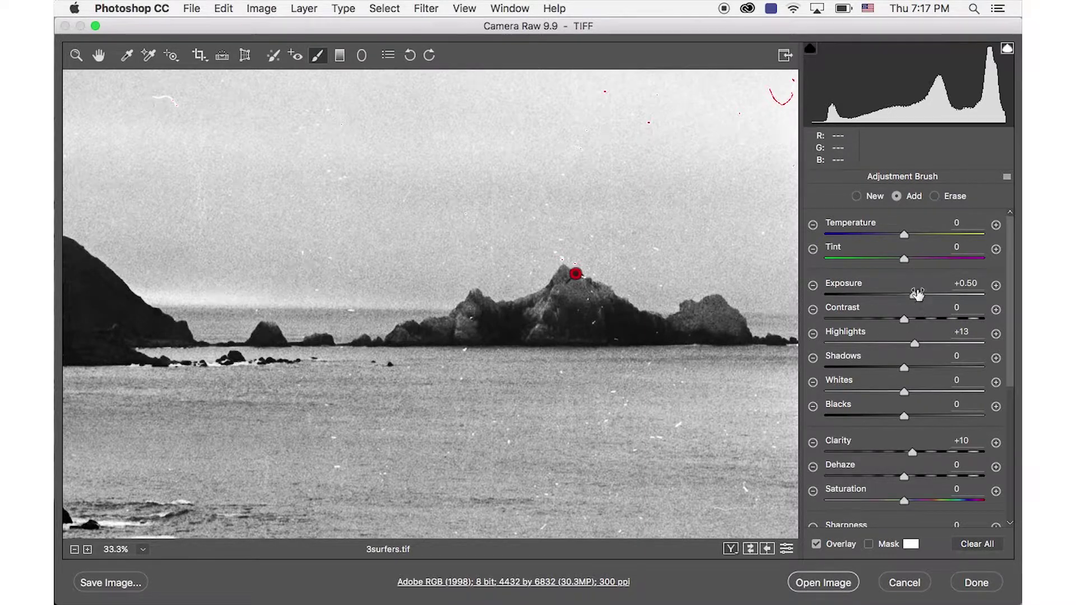
Raise Exposure to +0.95 on the rocky island's brush adjustment and review the whole picture.
left_click_drag(914, 295, 925, 295)
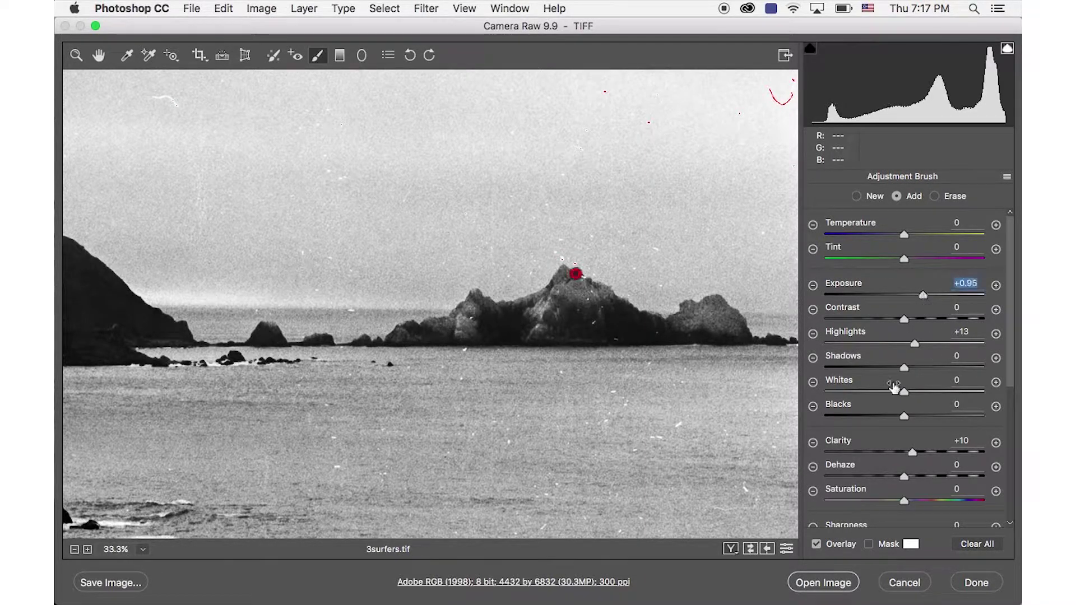
key("super+minus")
key("super+minus")
key("super+minus")
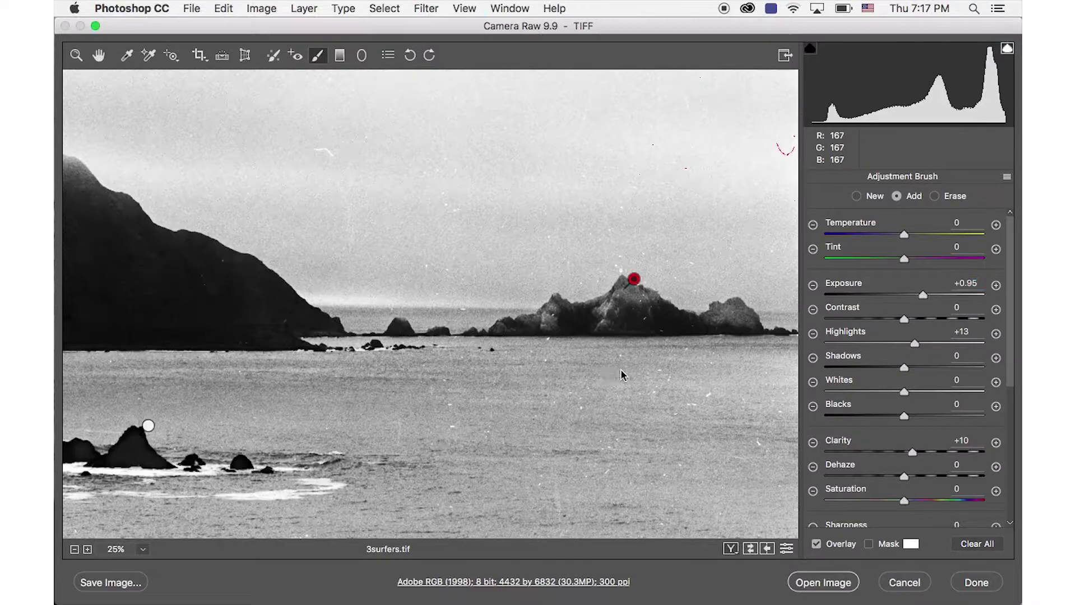
scroll(553, 343, "down", 5)
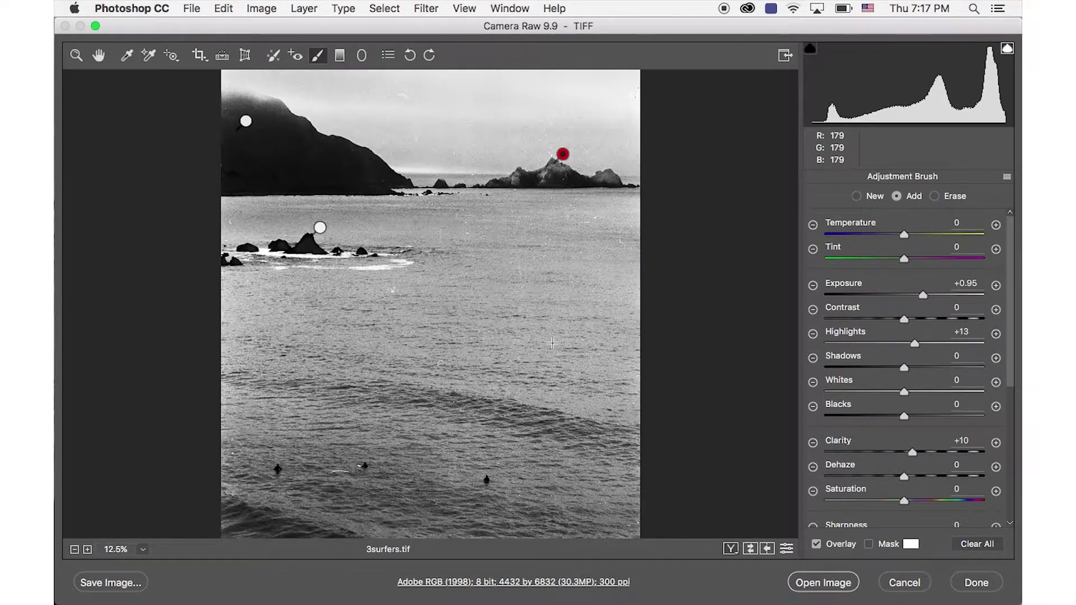
scroll(574, 353, "up", 7)
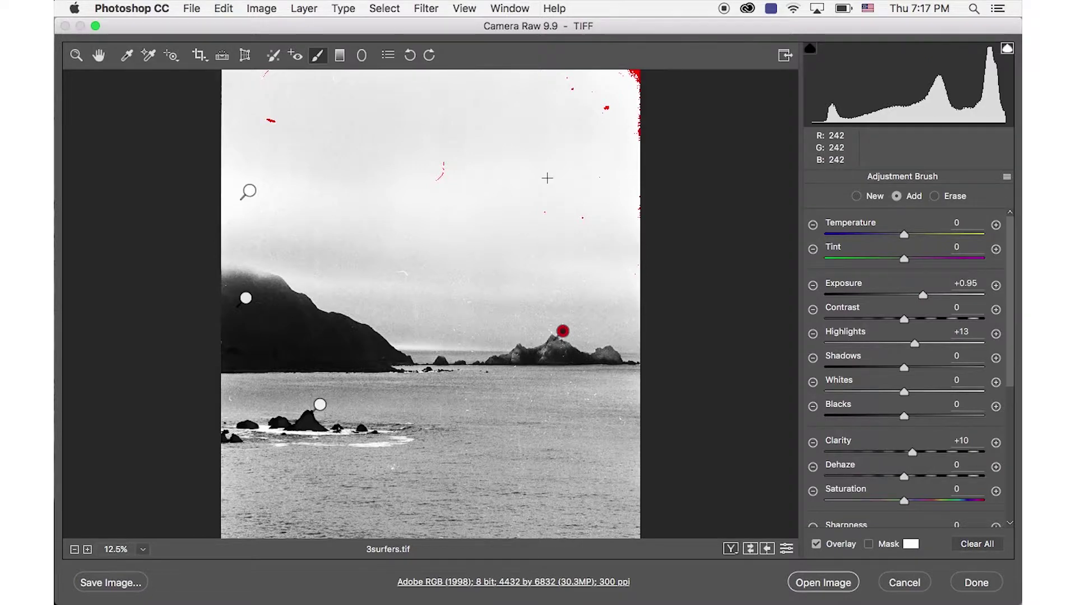
Lower the sky graduated filter's Exposure to +0.25 and compare the sky with the water.
scroll(548, 178, "down", 3)
scroll(548, 179, "up", 1)
left_click(339, 55)
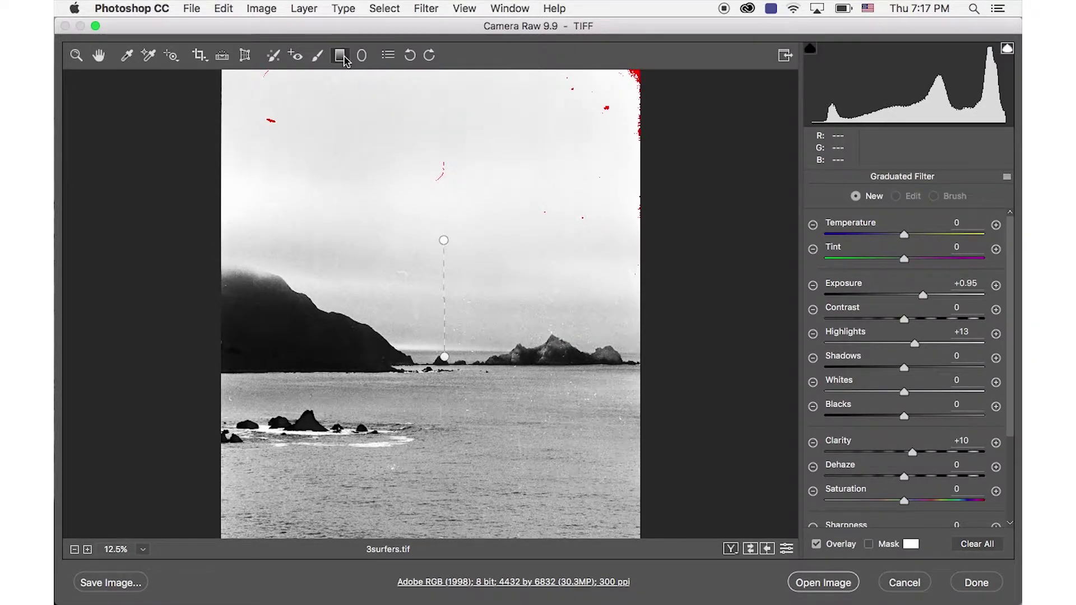
left_click(443, 241)
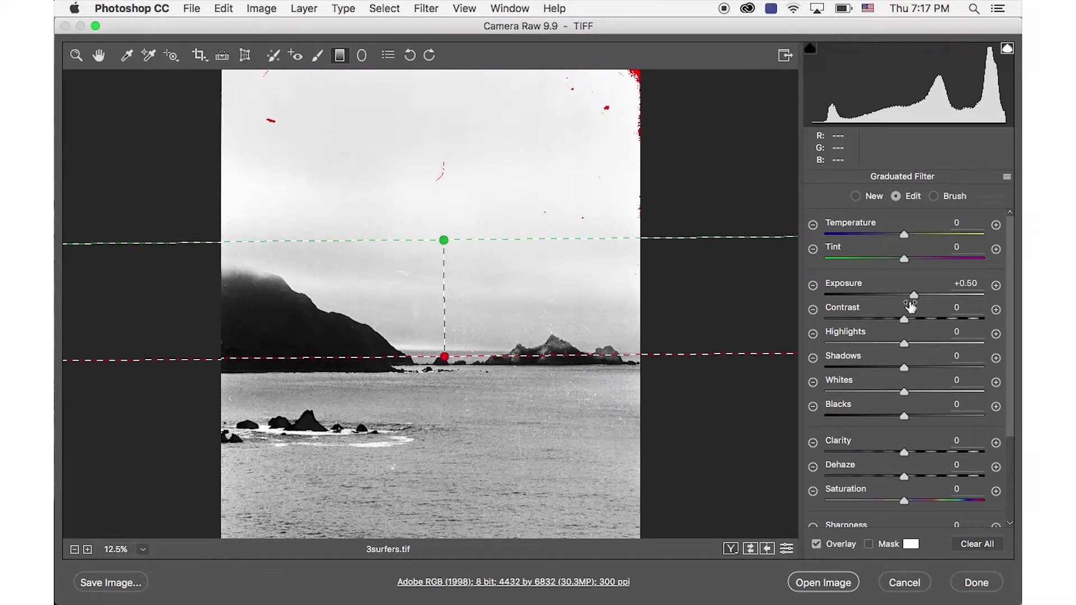
left_click_drag(912, 298, 909, 297)
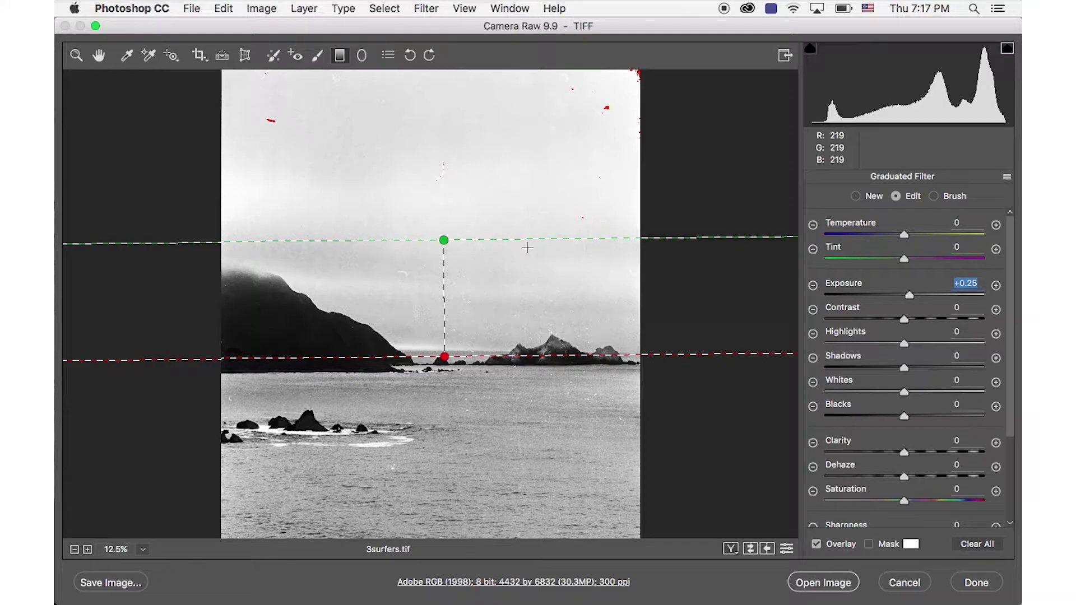
scroll(473, 228, "down", 5)
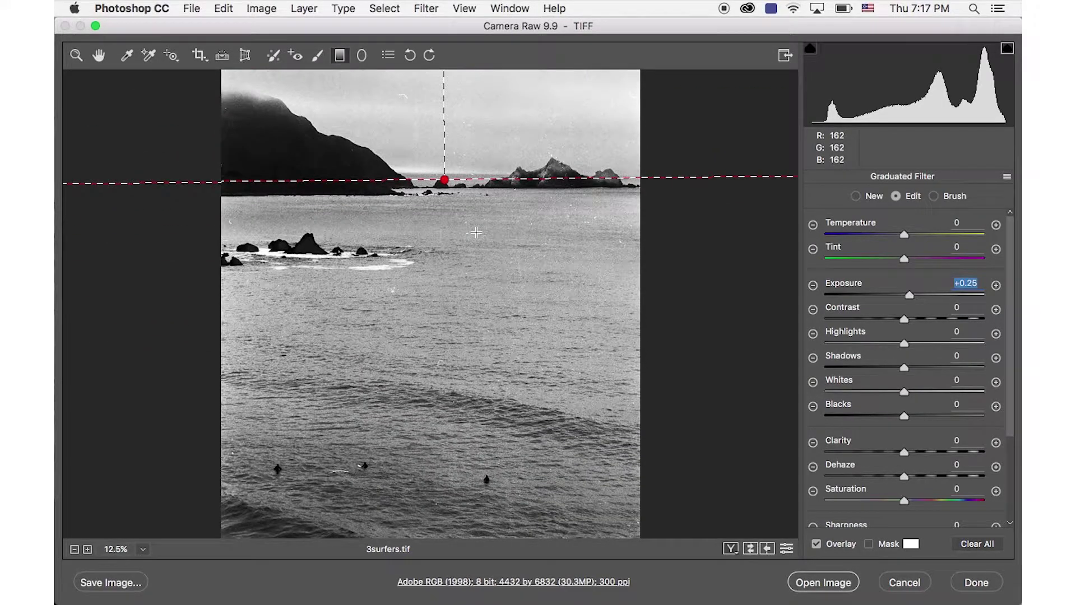
scroll(510, 333, "up", 5)
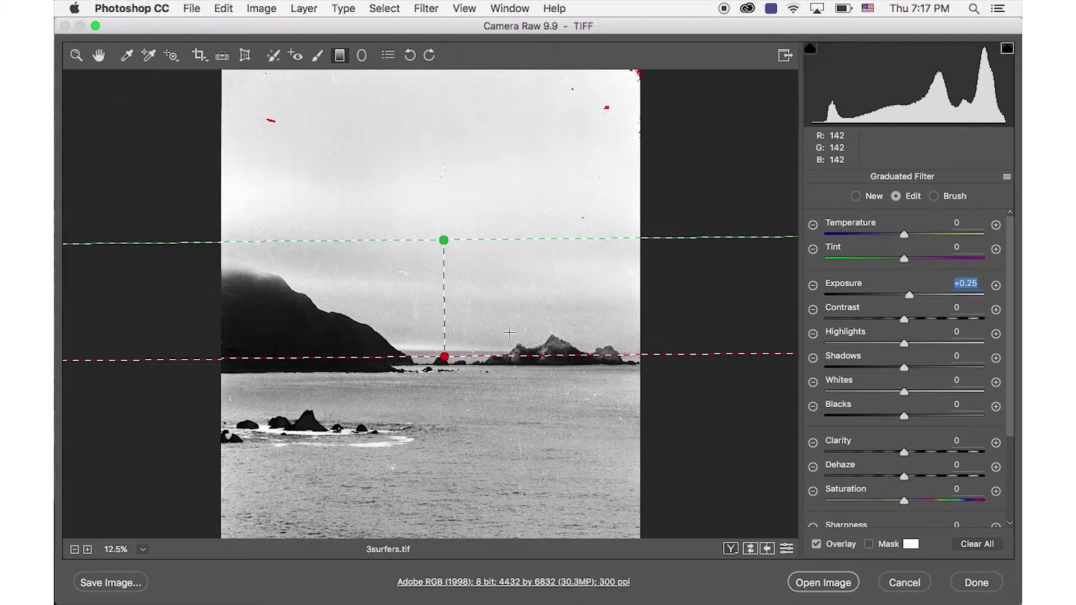
scroll(504, 188, "down", 5)
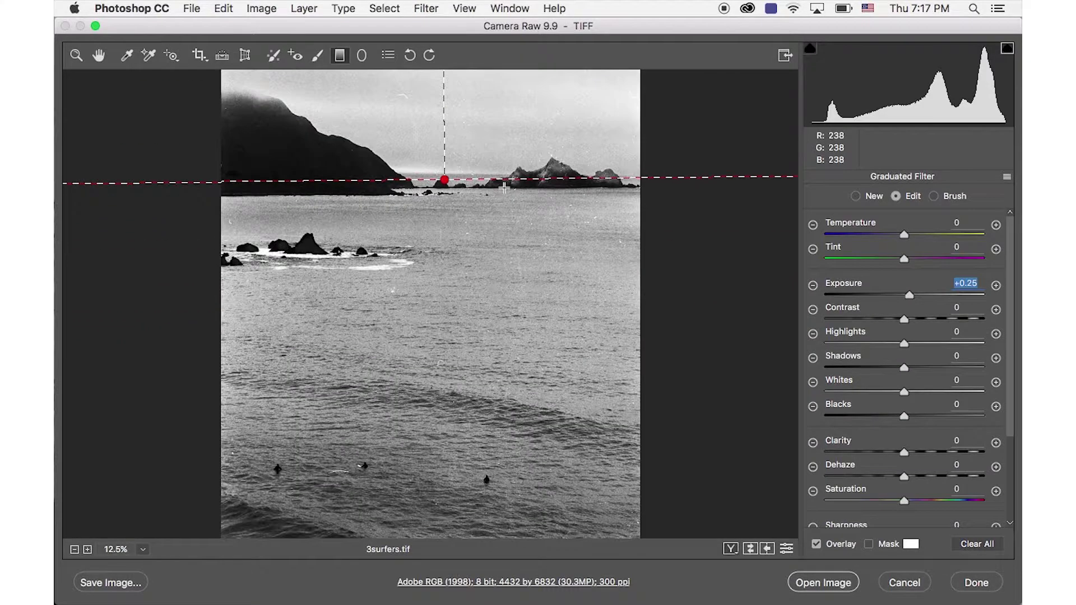
scroll(446, 329, "up", 5)
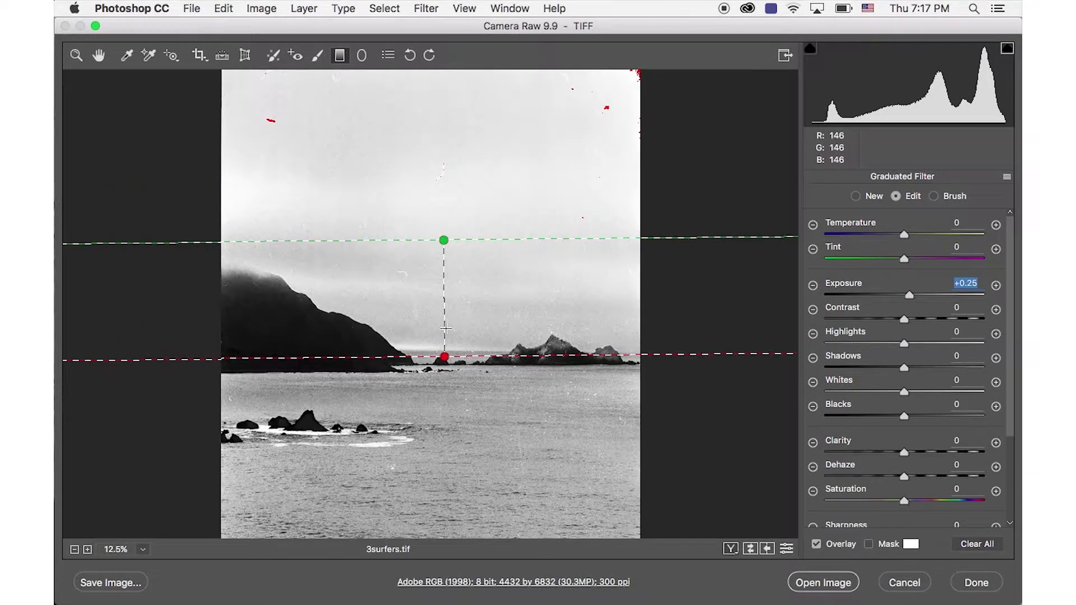
Heal the clipped dust mark in the sky's upper left area with Spot Removal at size 9.
left_click(273, 55)
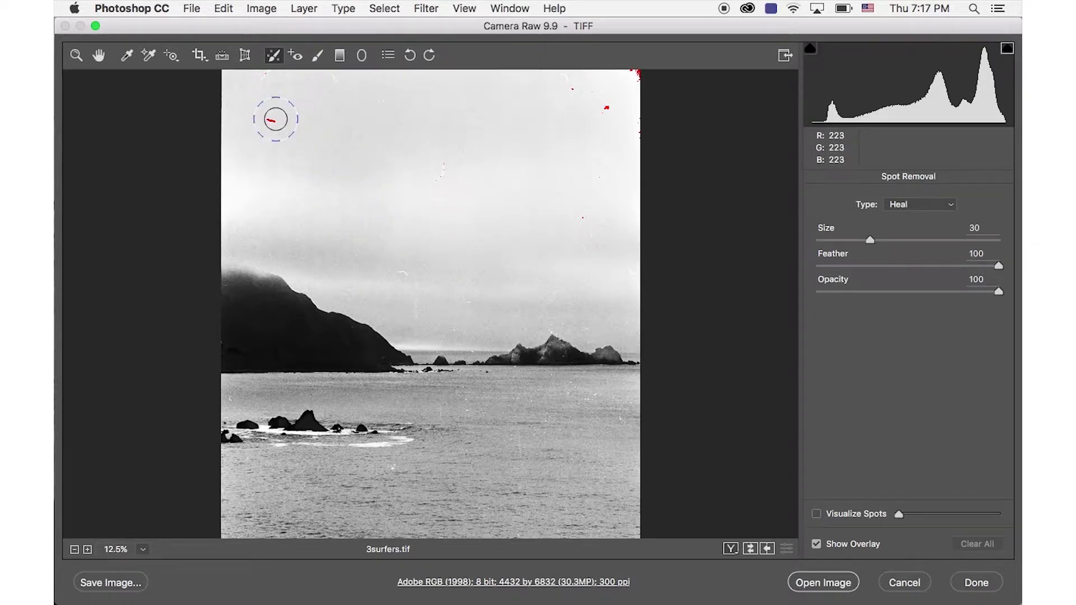
key("bracketleft")
key("bracketleft")
key("bracketleft")
key("bracketleft")
key("bracketleft")
key("bracketleft")
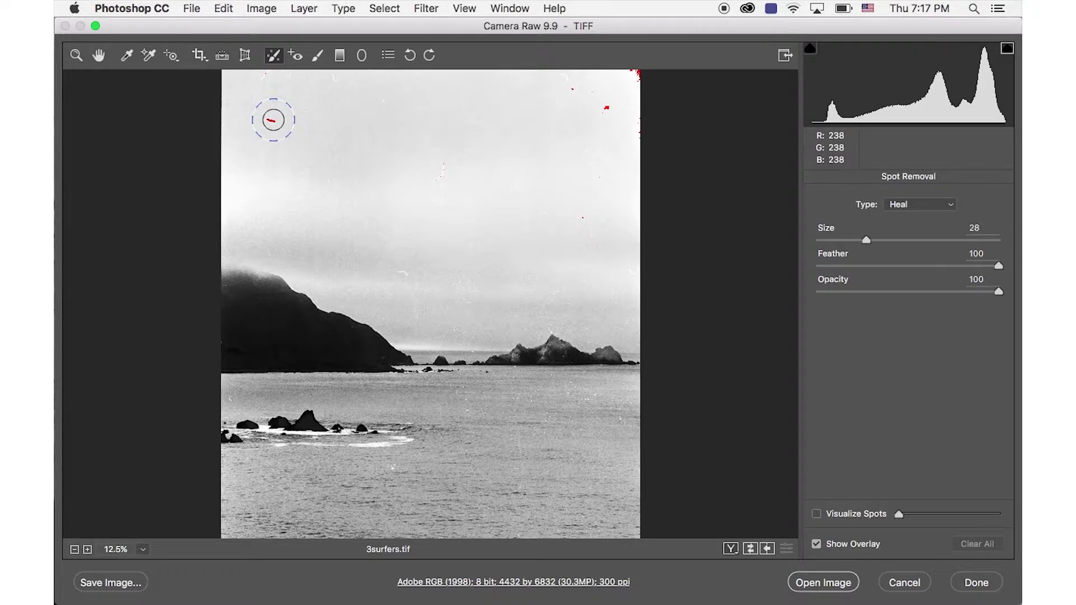
key("bracketleft")
key("bracketleft")
key("bracketleft")
key("bracketleft")
key("bracketleft")
key("bracketleft")
key("bracketleft")
key("bracketleft")
key("bracketleft")
key("bracketleft")
left_click(271, 121)
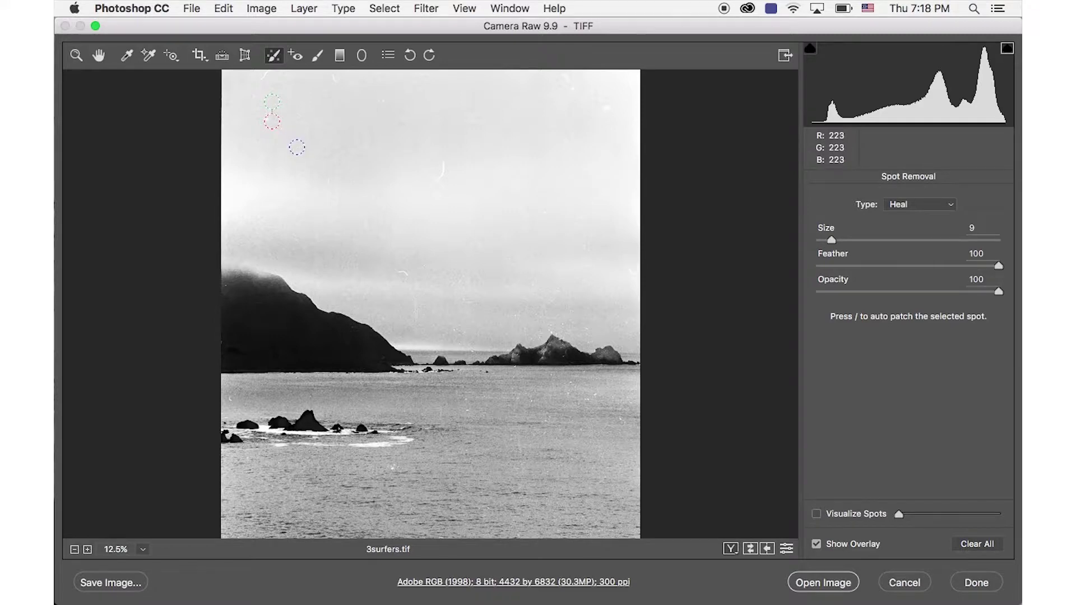
Enlarge the healing spot over the sky's dust mark and move its source area sideways.
key("super+equal")
scroll(296, 140, "up", 5)
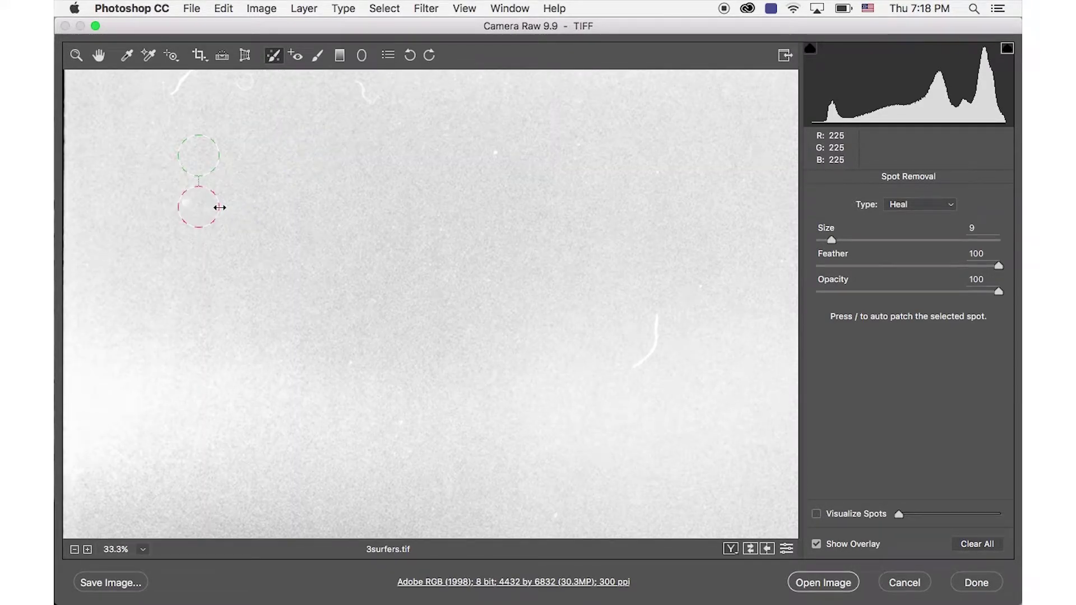
left_click_drag(224, 208, 229, 208)
left_click_drag(209, 146, 247, 144)
Heal the small white speck and the long curved scratch in the sky.
left_click(497, 154)
left_click_drag(638, 367, 639, 368)
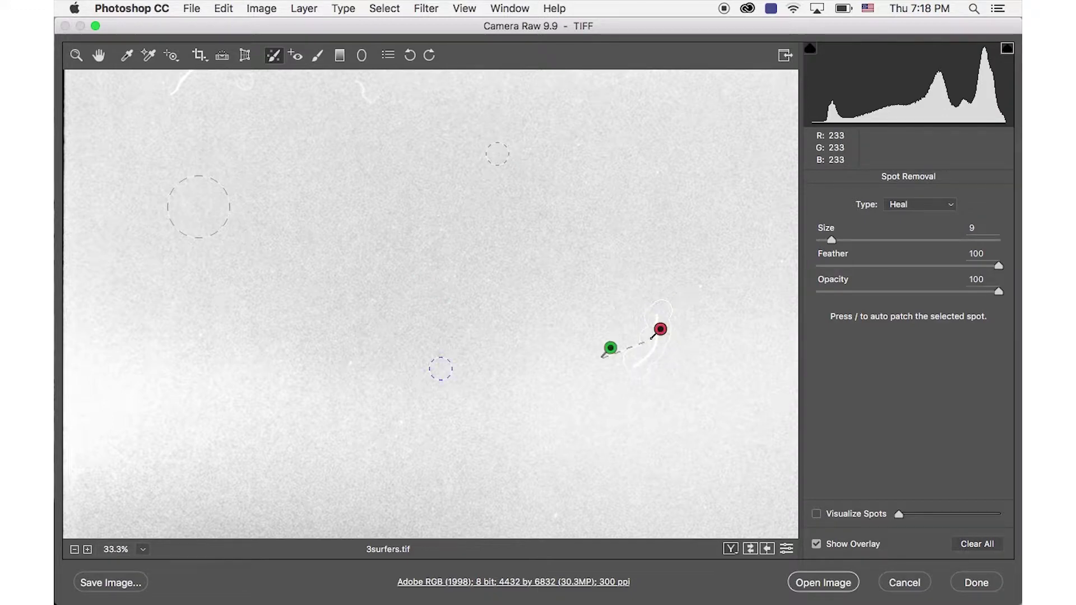
Heal the white speck and the curved scratches in the upper left part of the sky.
left_click(700, 287)
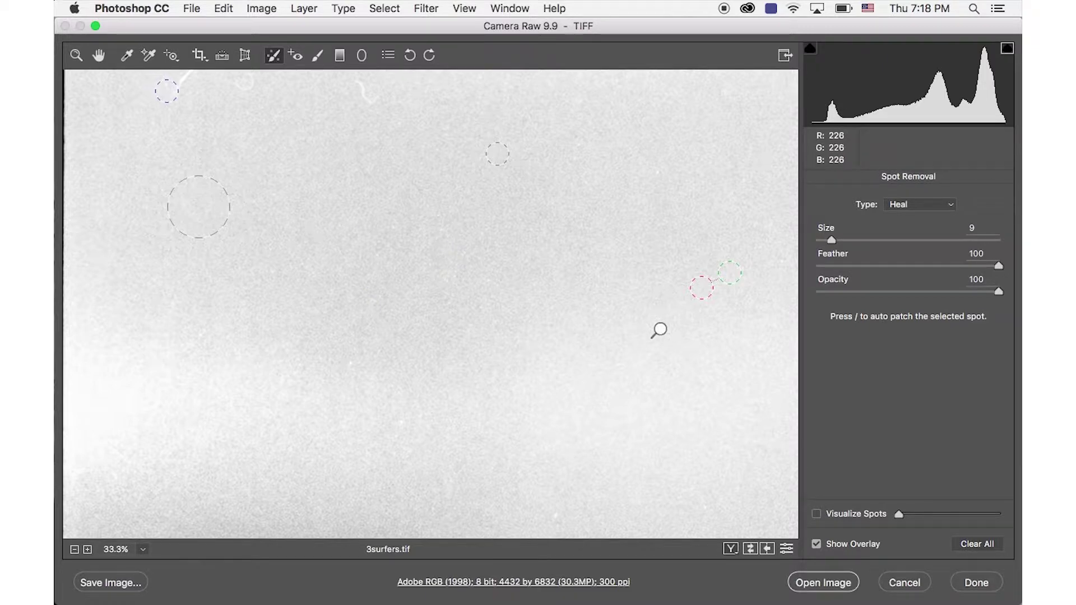
left_click(193, 72)
left_click_drag(358, 84, 372, 103)
left_click(240, 84)
Heal the white dust spots in the upper right area of the sky.
scroll(313, 142, "right", 10)
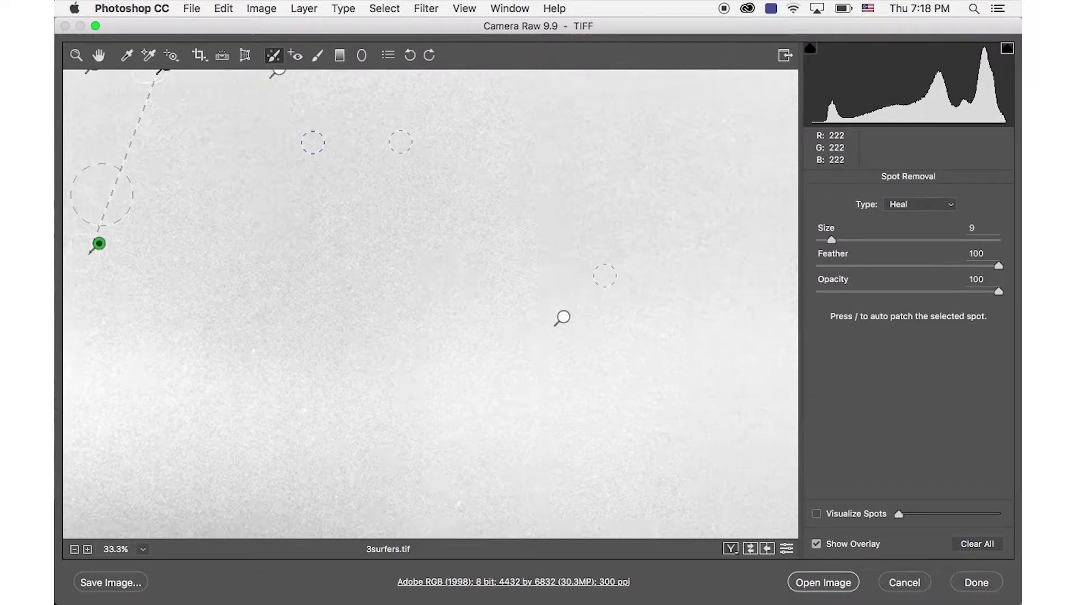
left_click(711, 145)
left_click(673, 103)
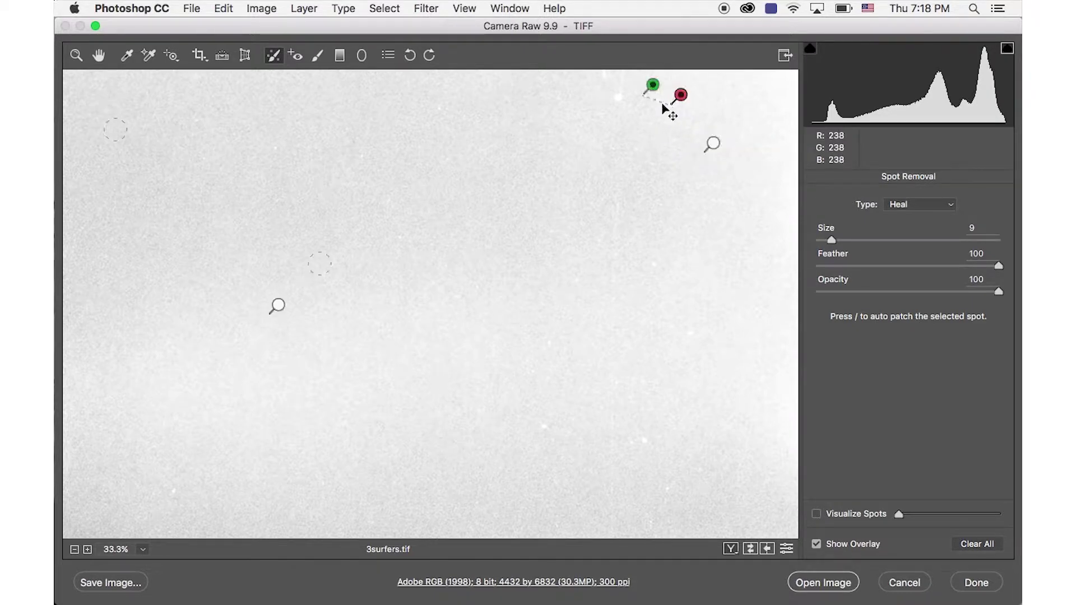
left_click(619, 102)
left_click(599, 73)
Heal the wavy scratch and the curved scratch near the photo's right edge in the lower sky above the rocky island.
scroll(513, 276, "down", 1)
scroll(514, 277, "down", 5)
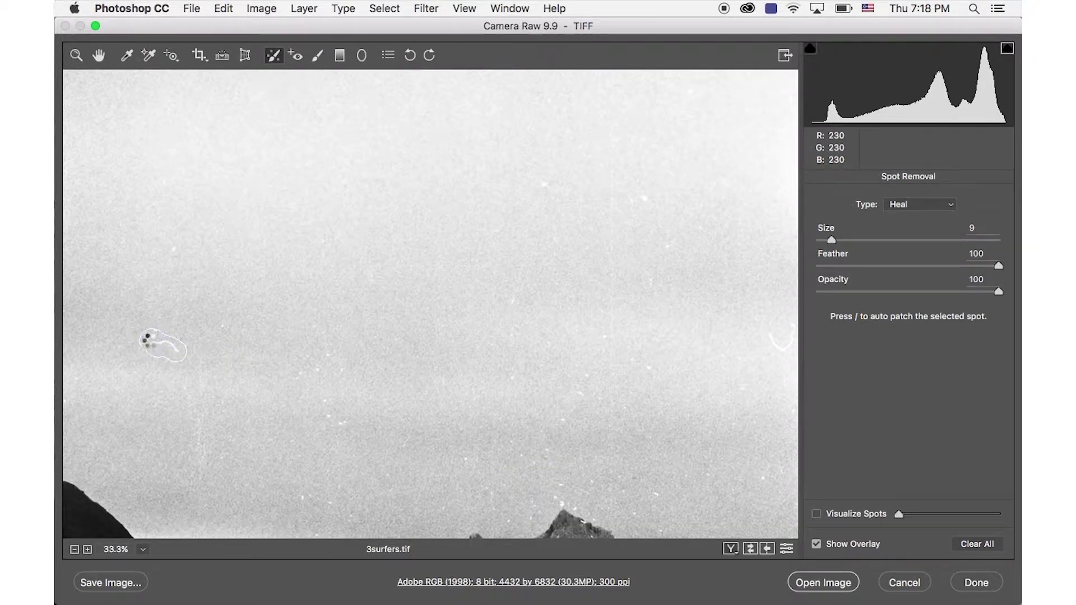
scroll(430, 365, "down", 15)
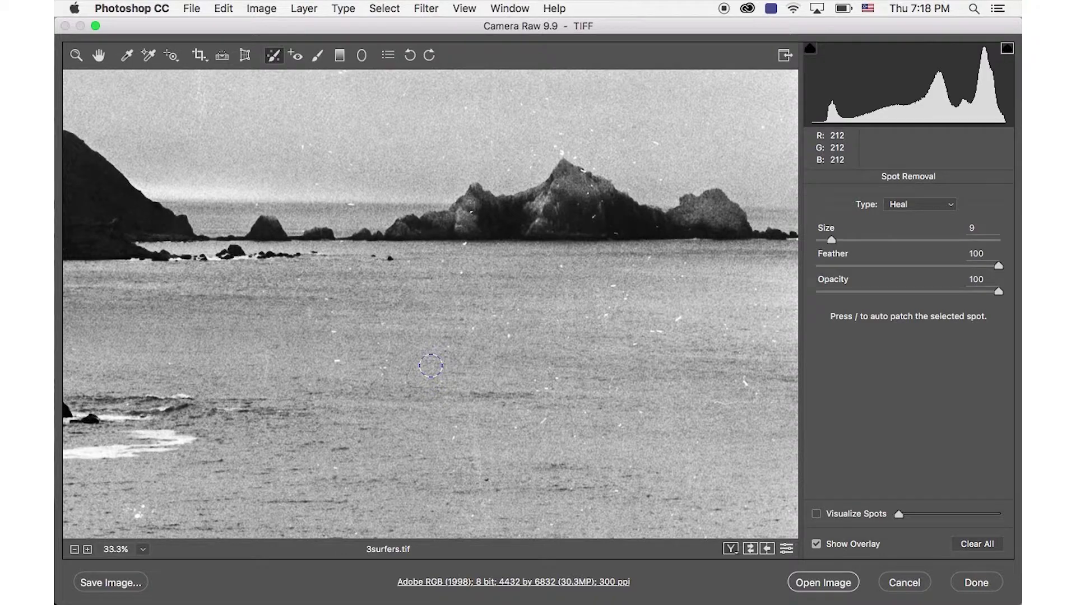
scroll(430, 366, "up", 9)
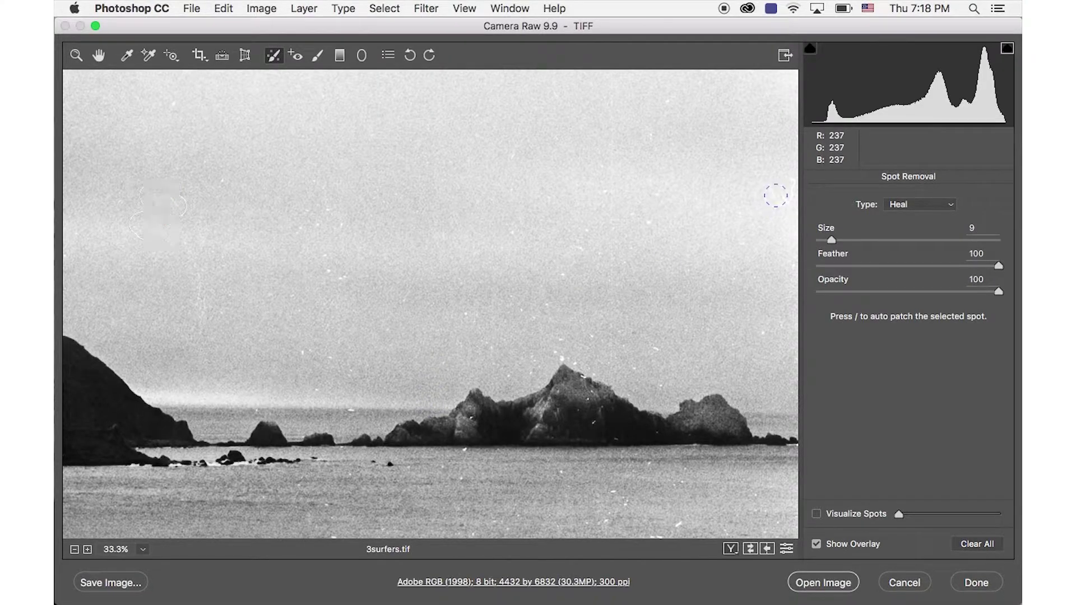
left_click(788, 179)
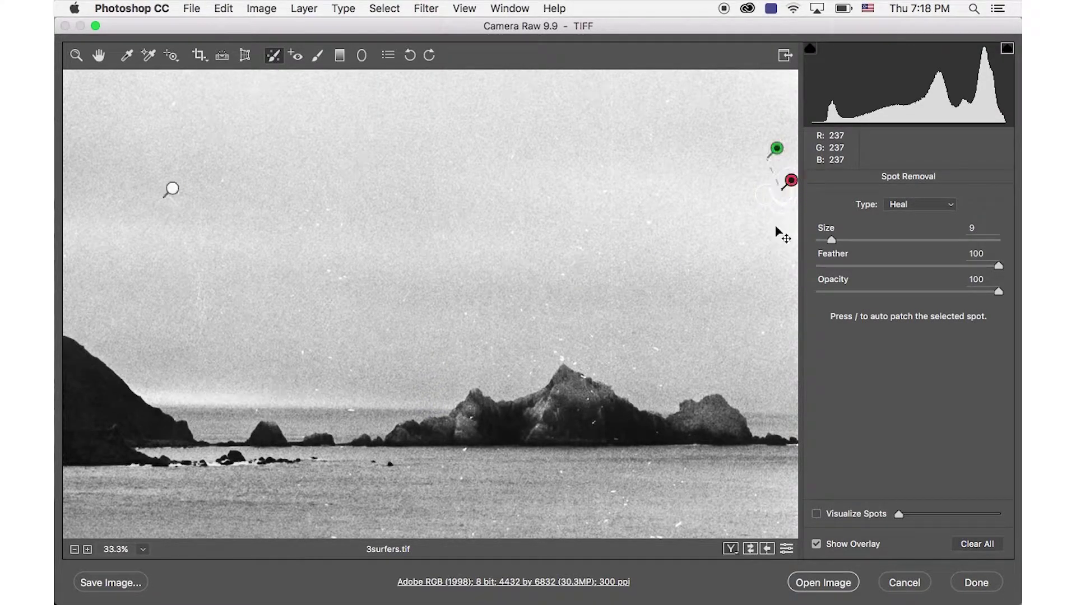
Reduce the healing size to 7 and heal the long white scratch in the water between the surfers.
scroll(534, 248, "left", 17)
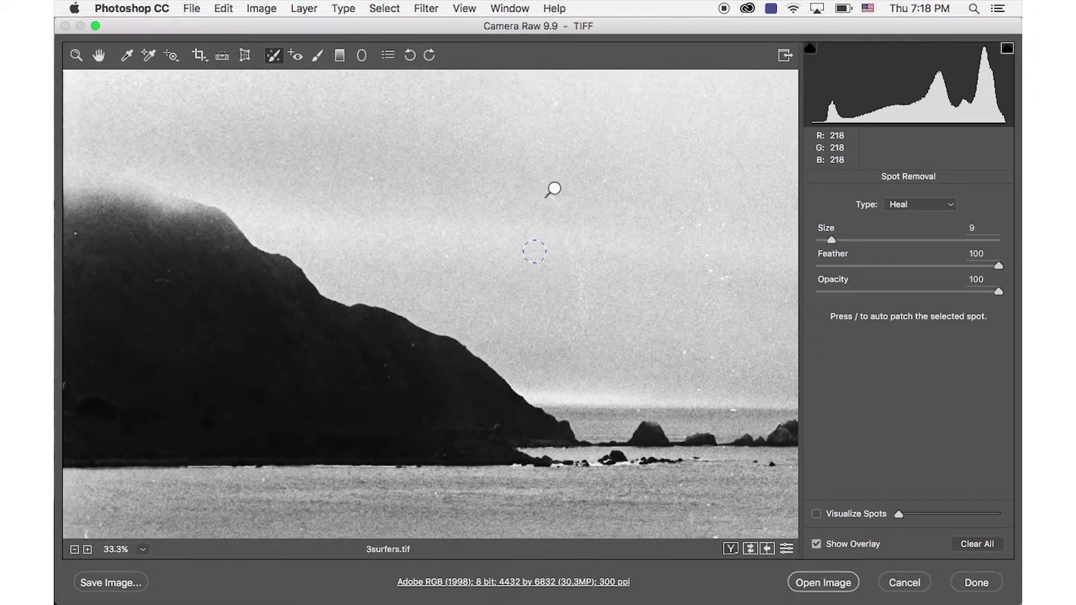
scroll(534, 247, "up", 1)
scroll(534, 251, "down", 20)
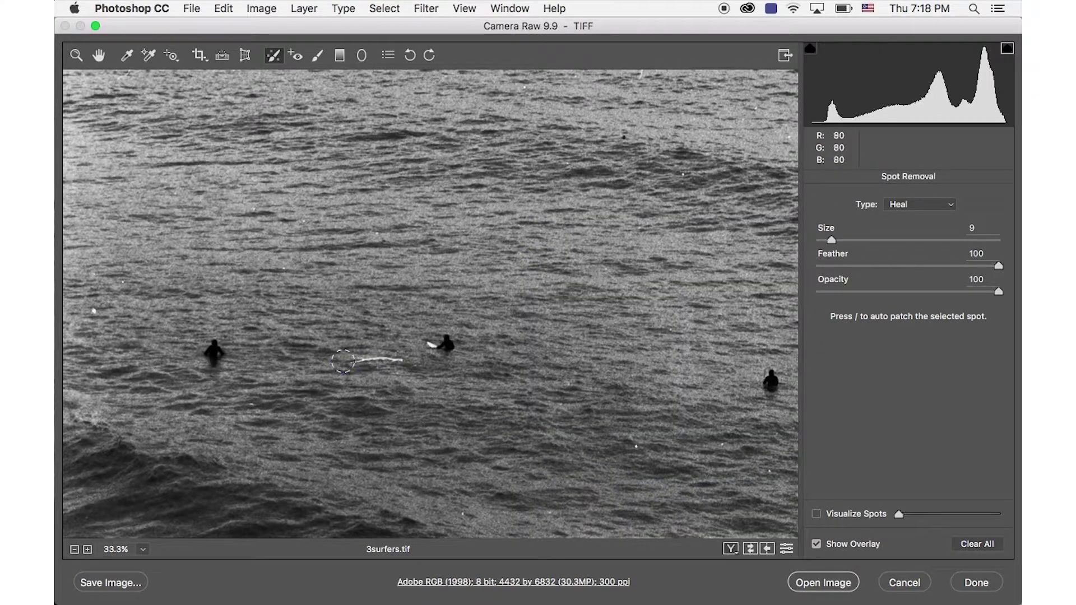
key("bracketleft")
key("bracketleft")
key("bracketleft")
left_click_drag(377, 358, 395, 359)
left_click_drag(400, 363, 401, 365)
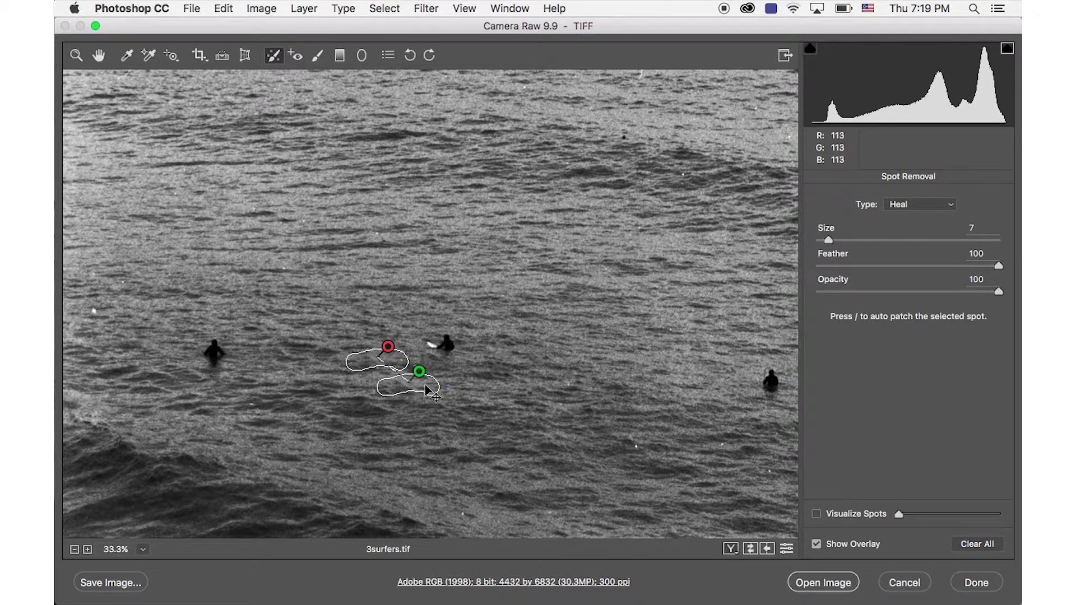
Move the scratch's source area directly beneath it and check the repair with the overlay hidden, then shown.
left_click_drag(425, 385, 403, 386)
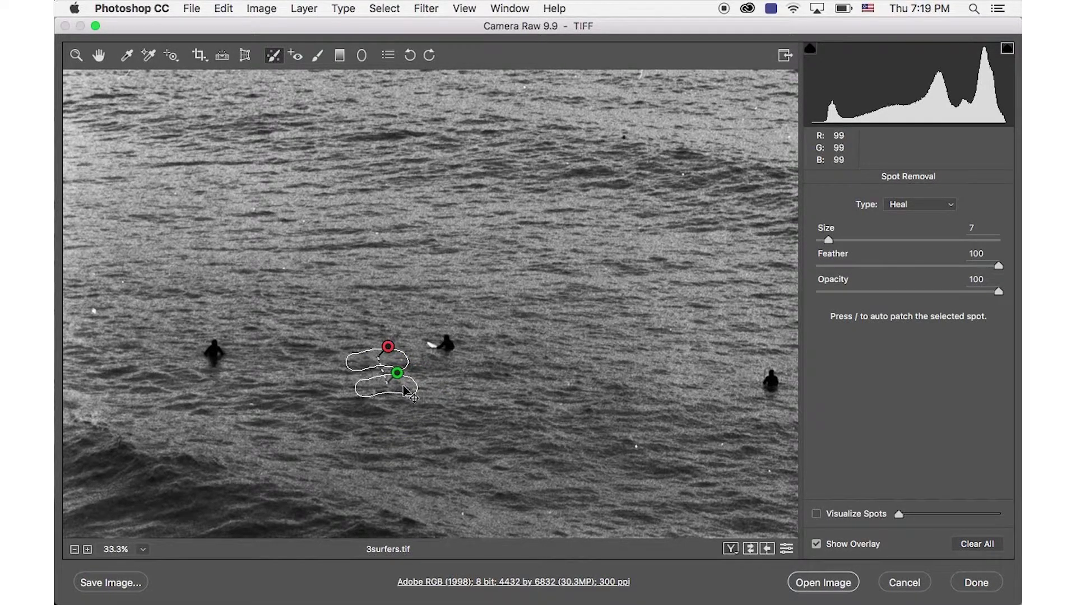
left_click(816, 545)
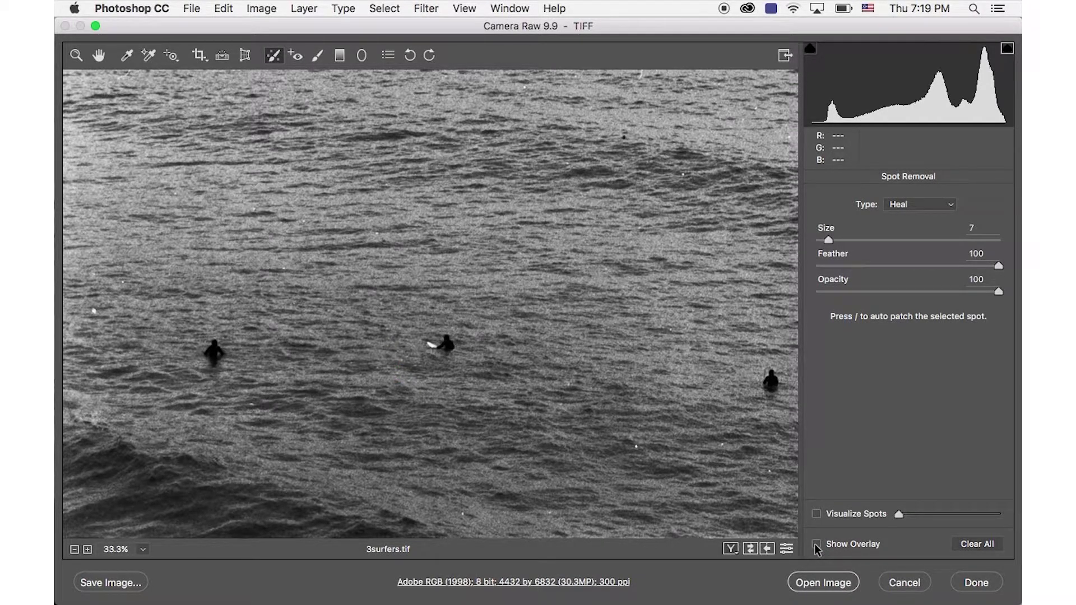
left_click(816, 545)
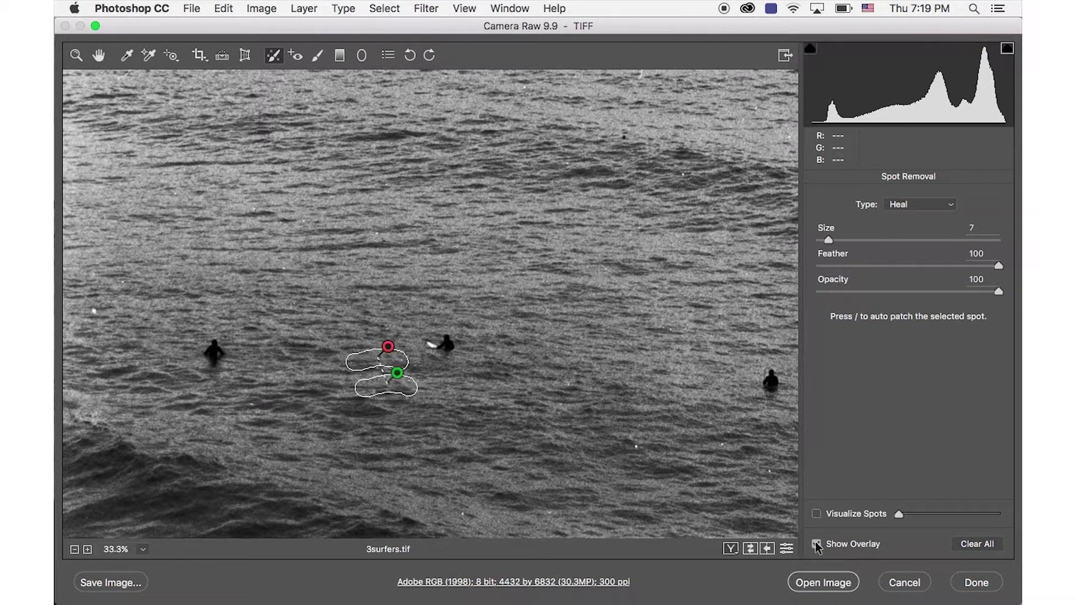
Heal the white dust cluster and the thin scratches in the water beyond the surfers at size 6.
scroll(683, 382, "right", 10)
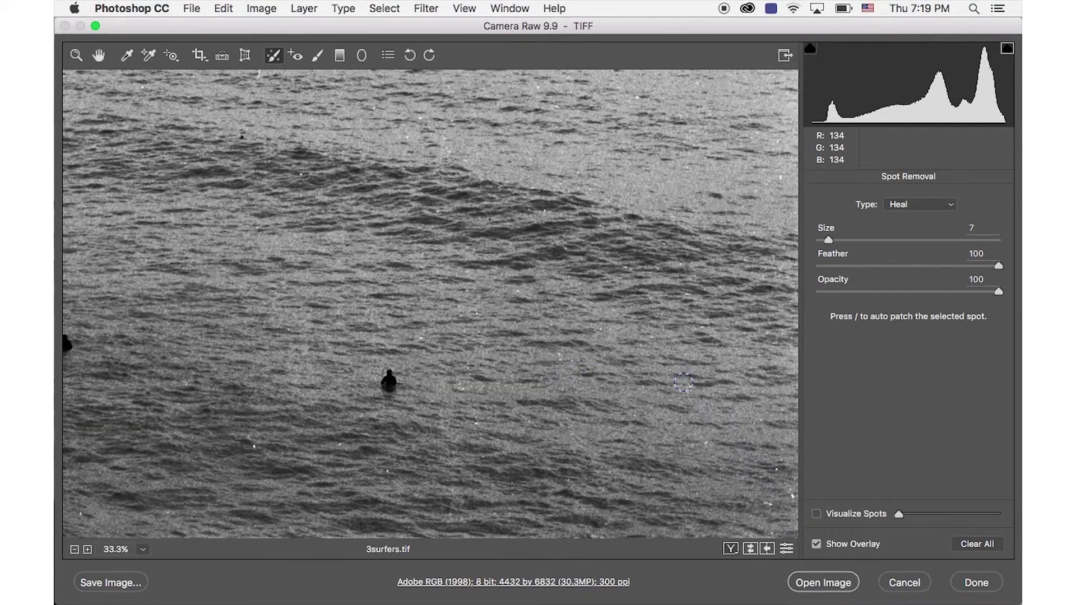
scroll(683, 382, "up", 8)
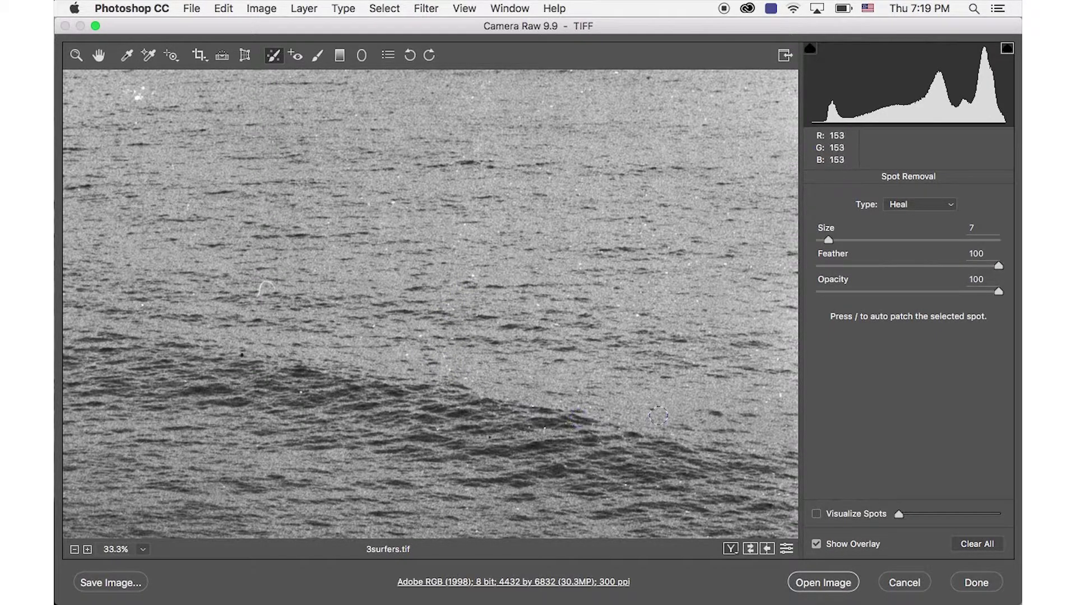
scroll(378, 262, "up", 7)
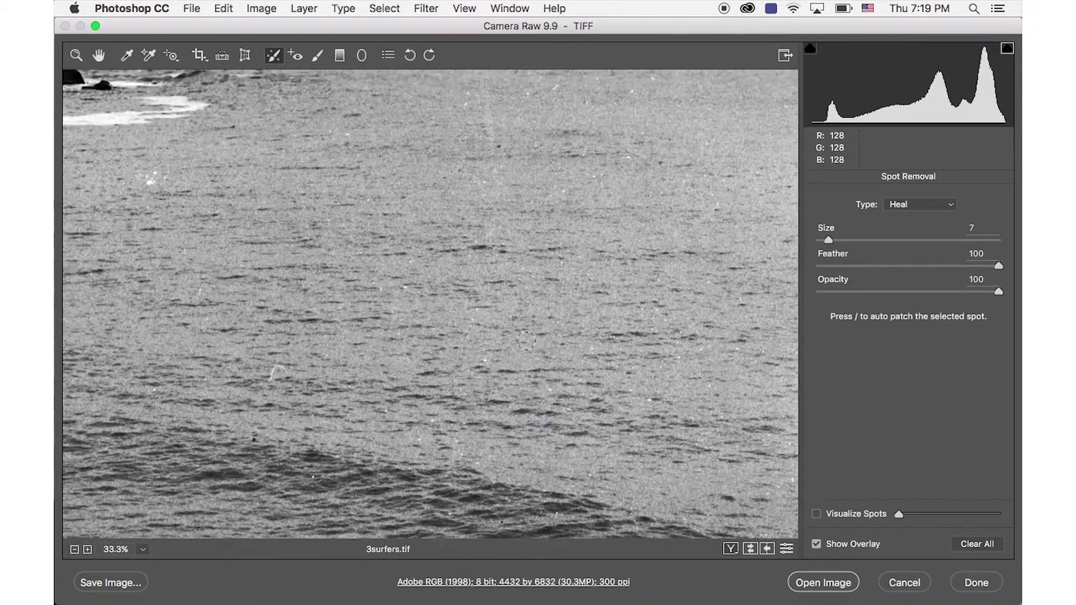
scroll(378, 261, "up", 7)
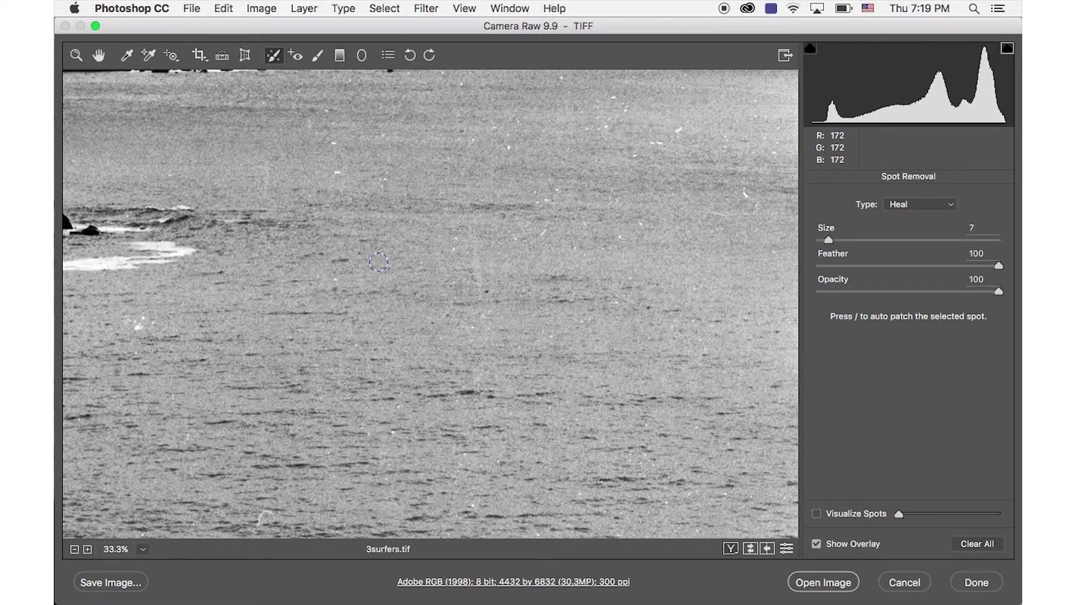
scroll(592, 265, "up", 5)
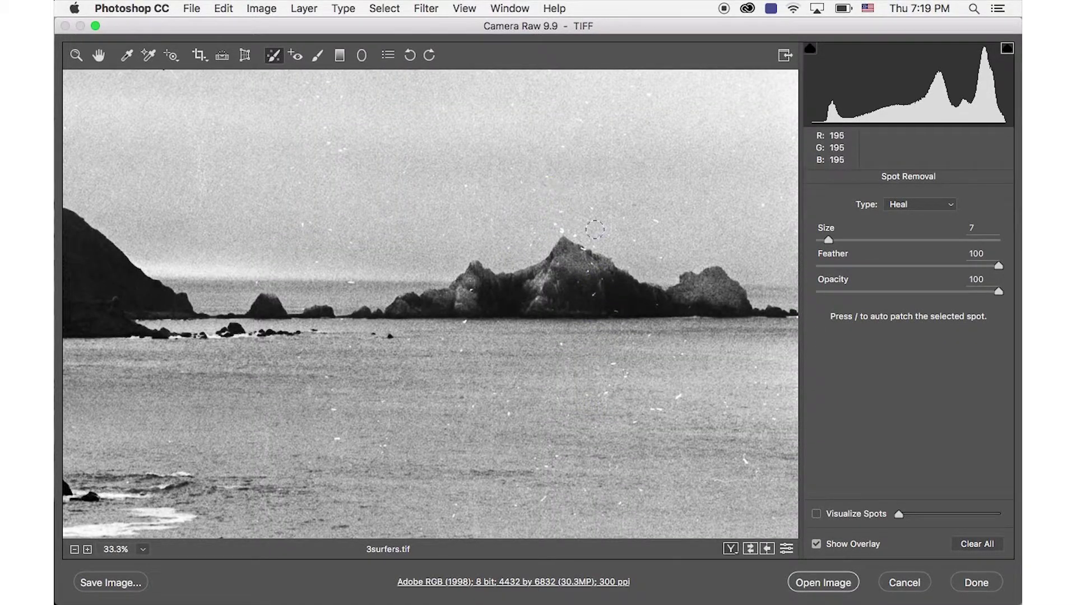
scroll(445, 316, "down", 13)
scroll(446, 316, "left", 5)
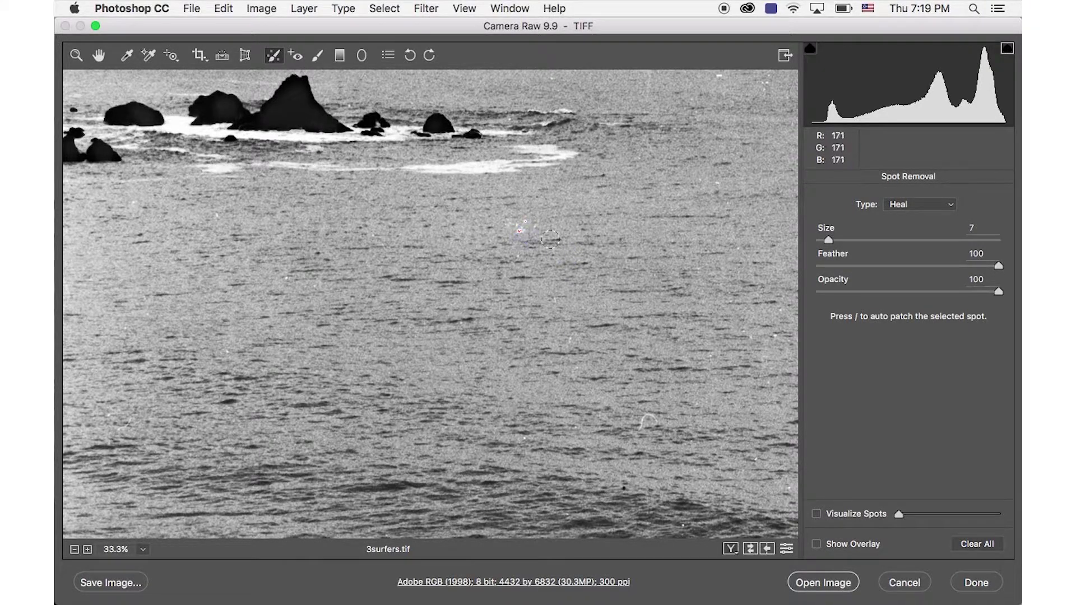
key("bracketleft")
key("bracketleft")
left_click(521, 232)
left_click(570, 340)
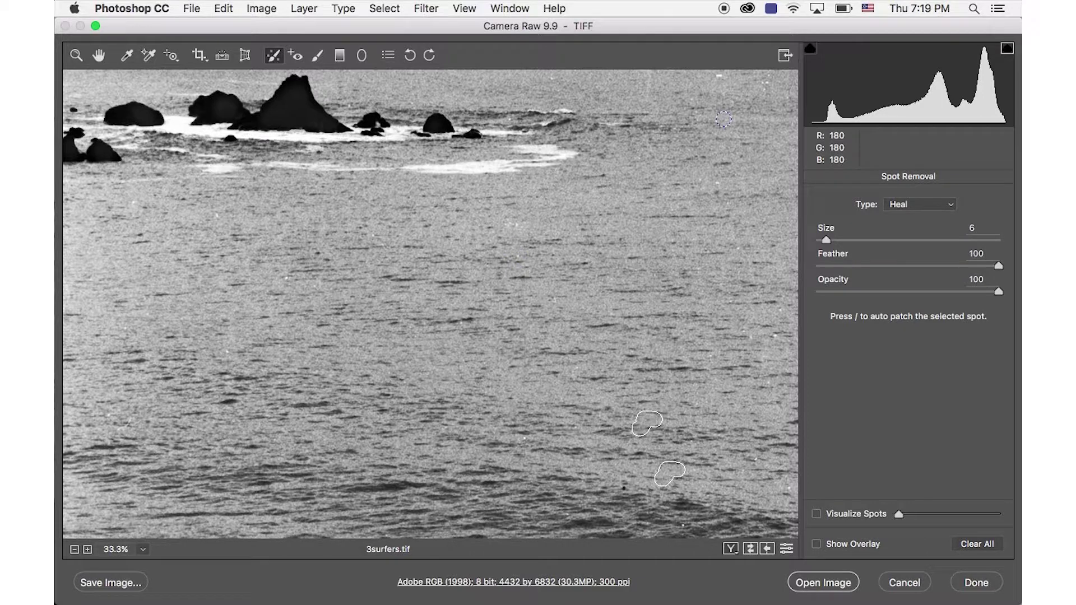
Heal the white specks in the water around and behind the dark rocks, reducing the size to 5.
scroll(718, 129, "up", 3)
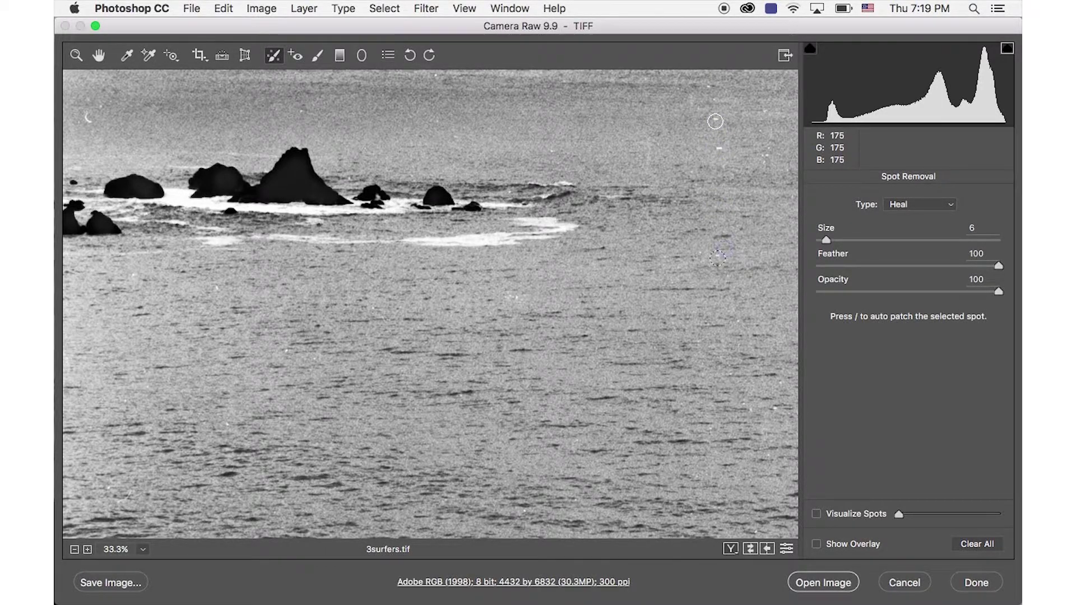
scroll(289, 305, "down", 1)
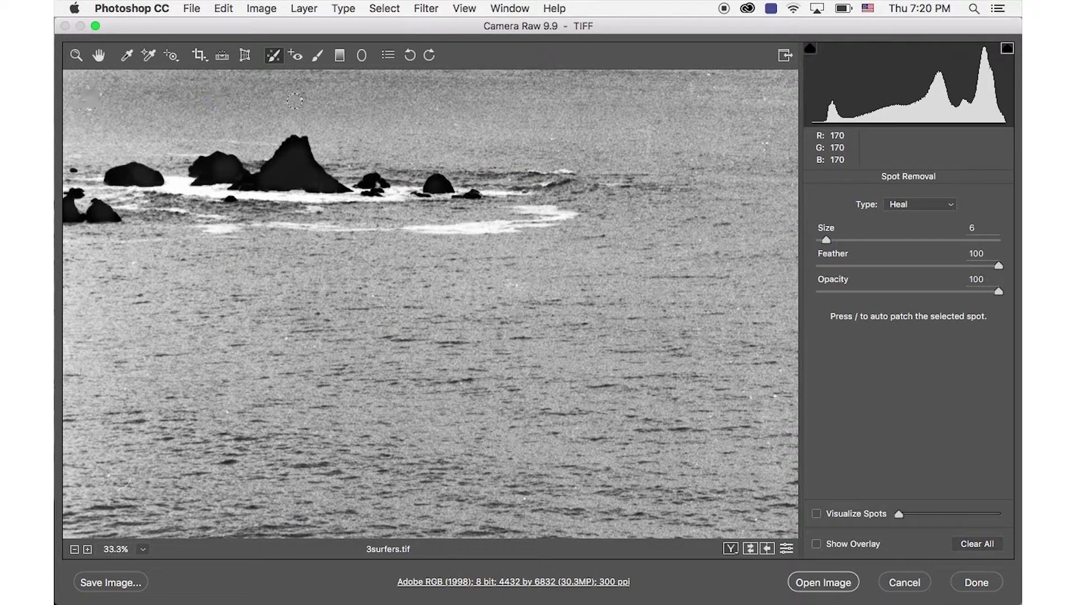
left_click(462, 127)
left_click(300, 100)
left_click(554, 135)
key("bracketleft")
left_click(761, 118)
Heal the remaining curved scratch in the sky above the headland's slope.
scroll(437, 168, "up", 5)
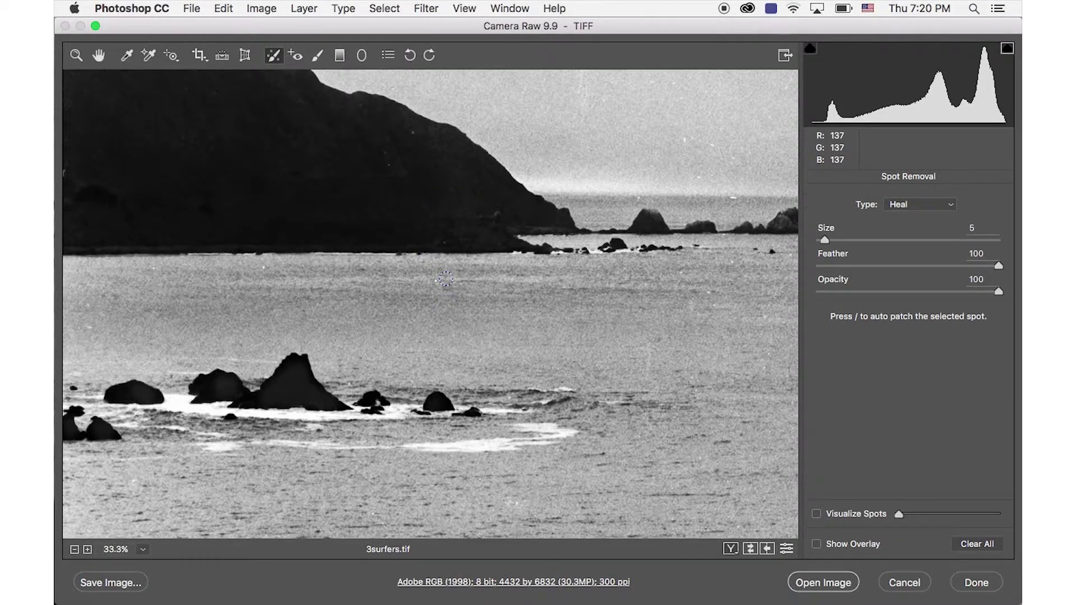
scroll(446, 278, "up", 6)
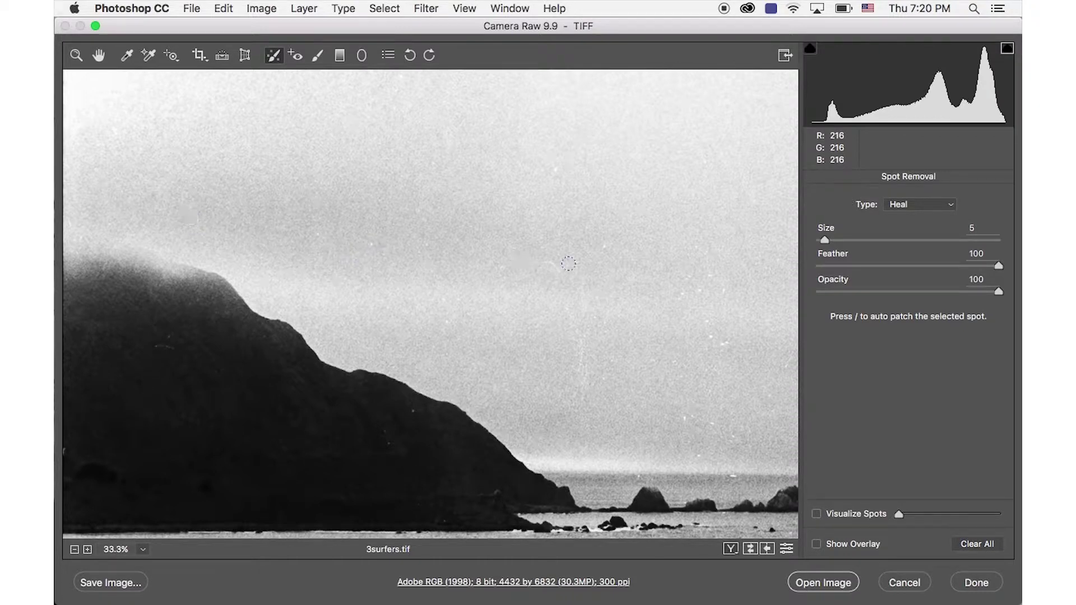
left_click_drag(546, 258, 558, 270)
Enlarge the view of the rocky island to 66.7% and heal the white marks on its ridge and dark face at size 4.
scroll(636, 377, "right", 10)
scroll(637, 378, "down", 3)
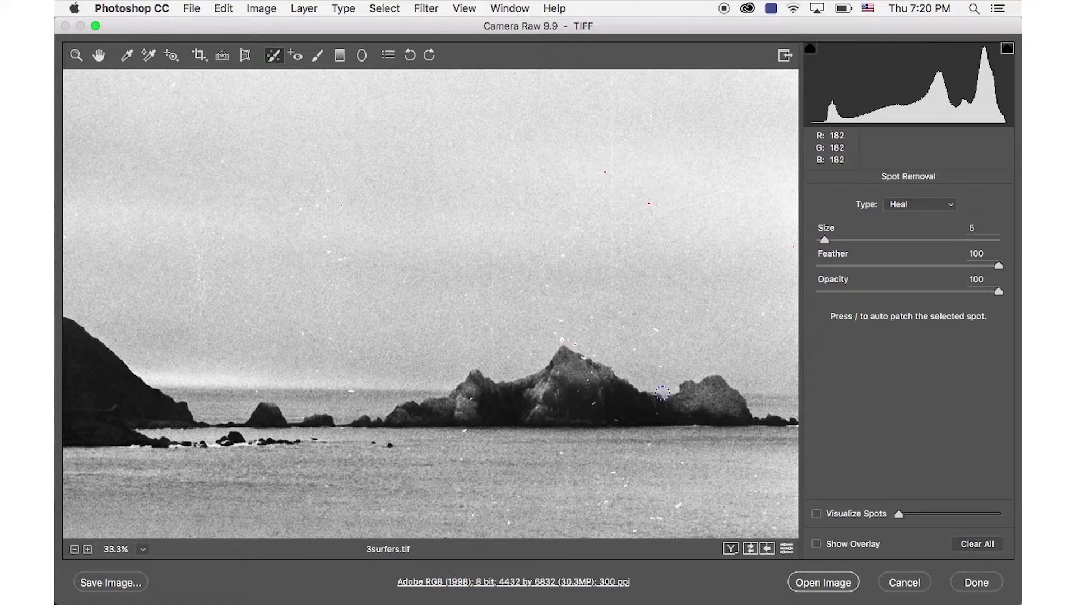
key("super+plus")
key("super+plus")
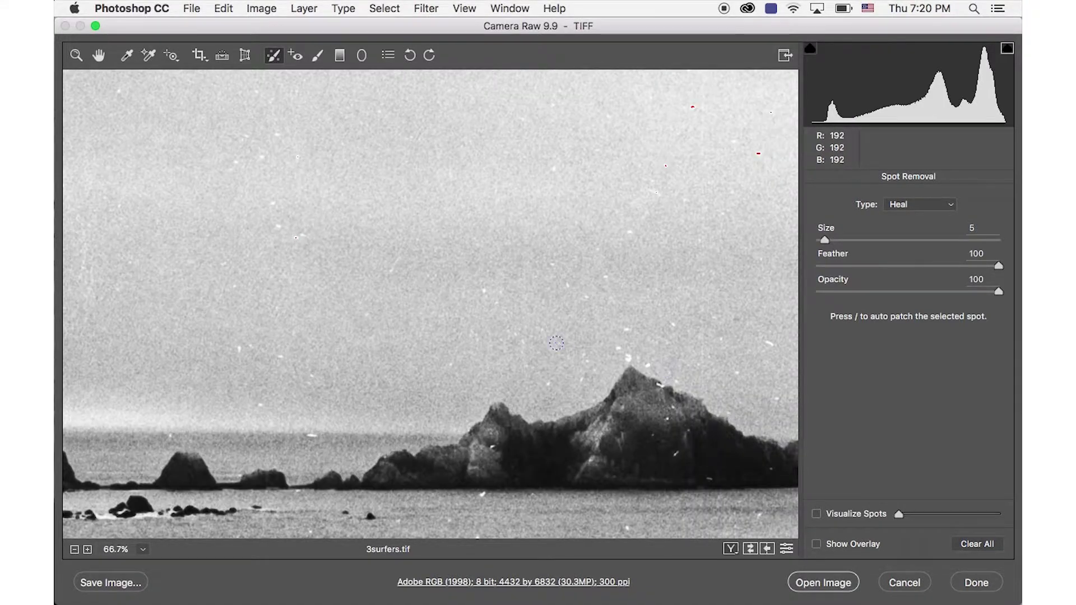
scroll(518, 355, "right", 6)
scroll(518, 356, "down", 6)
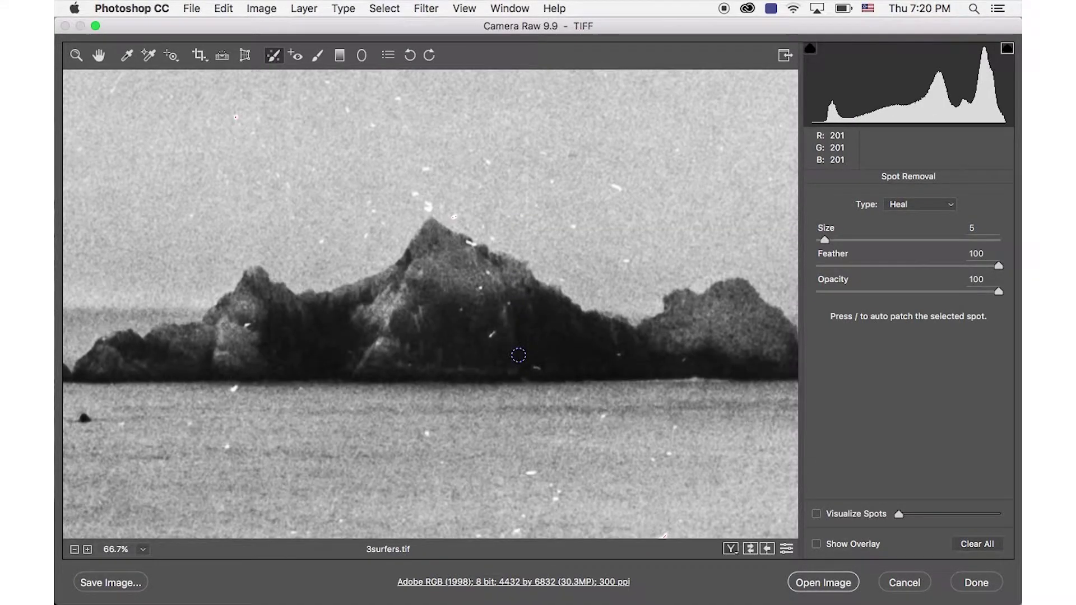
key("bracketleft")
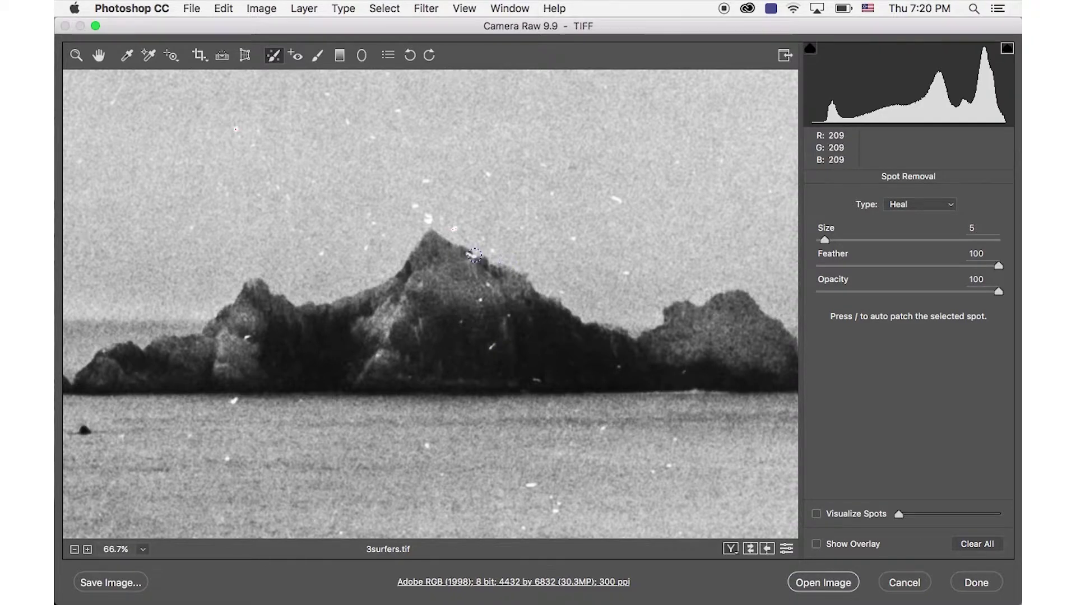
left_click(471, 256)
left_click(492, 346)
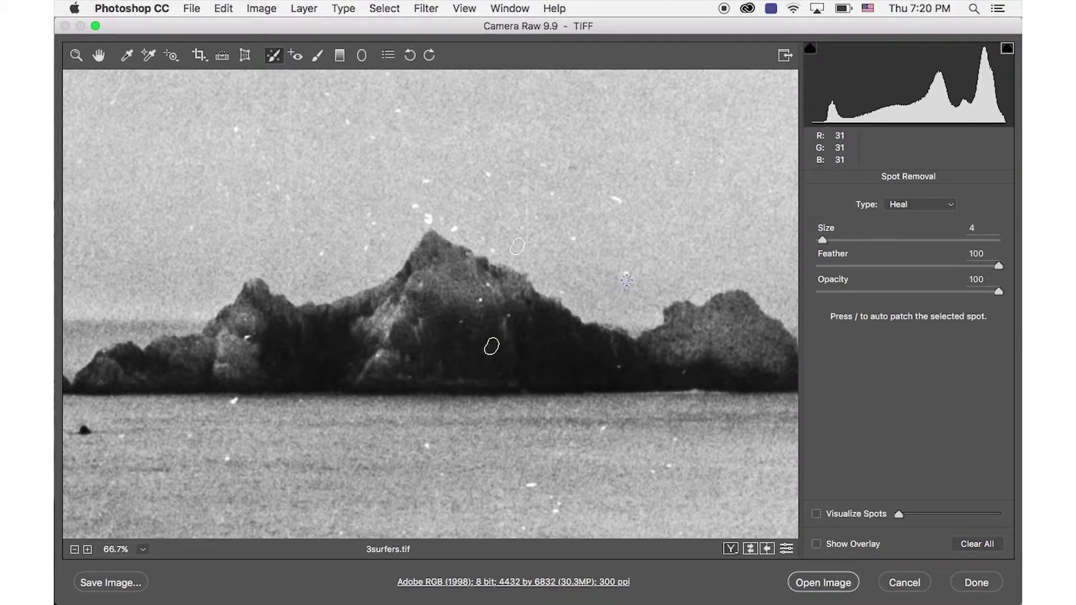
Increase the healing size to 8 and heal the white specks in the sky around the island's peak.
key("bracketright")
key("bracketright")
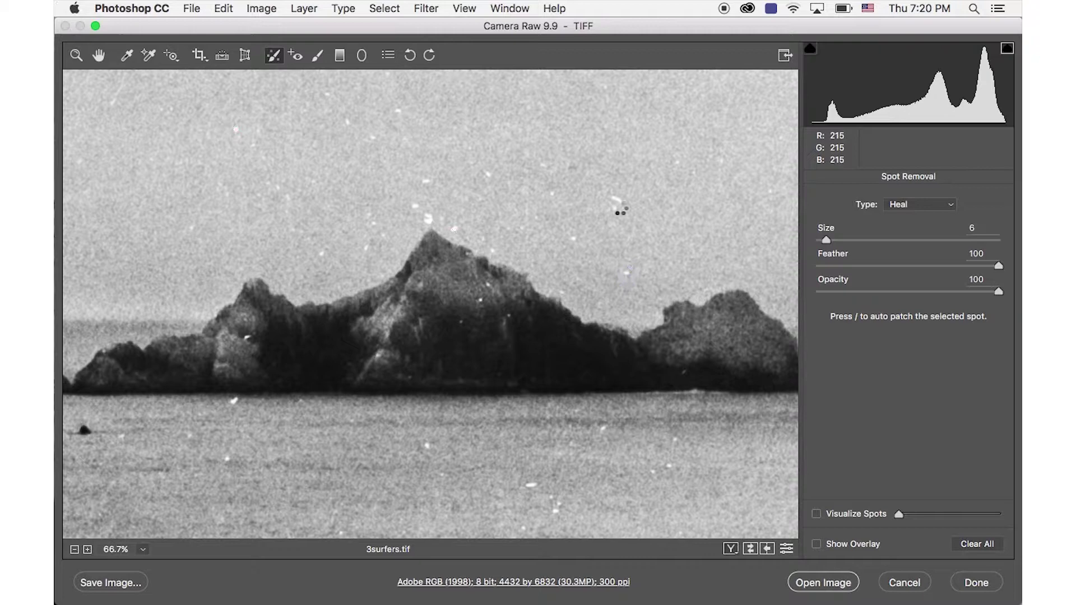
key("bracketright")
key("bracketright")
left_click(429, 218)
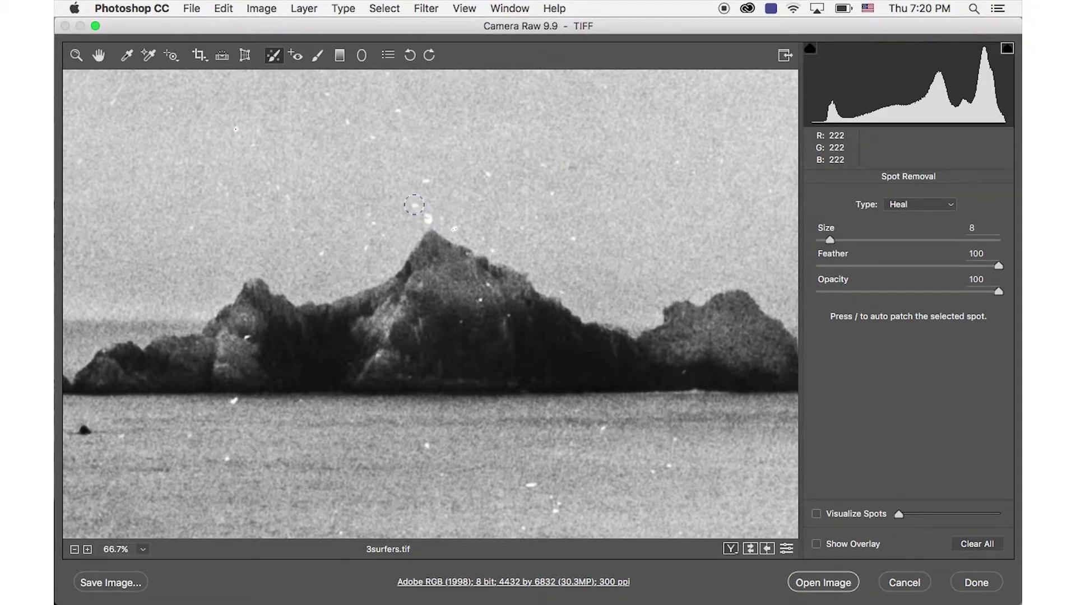
left_click(415, 205)
left_click(426, 181)
left_click(573, 239)
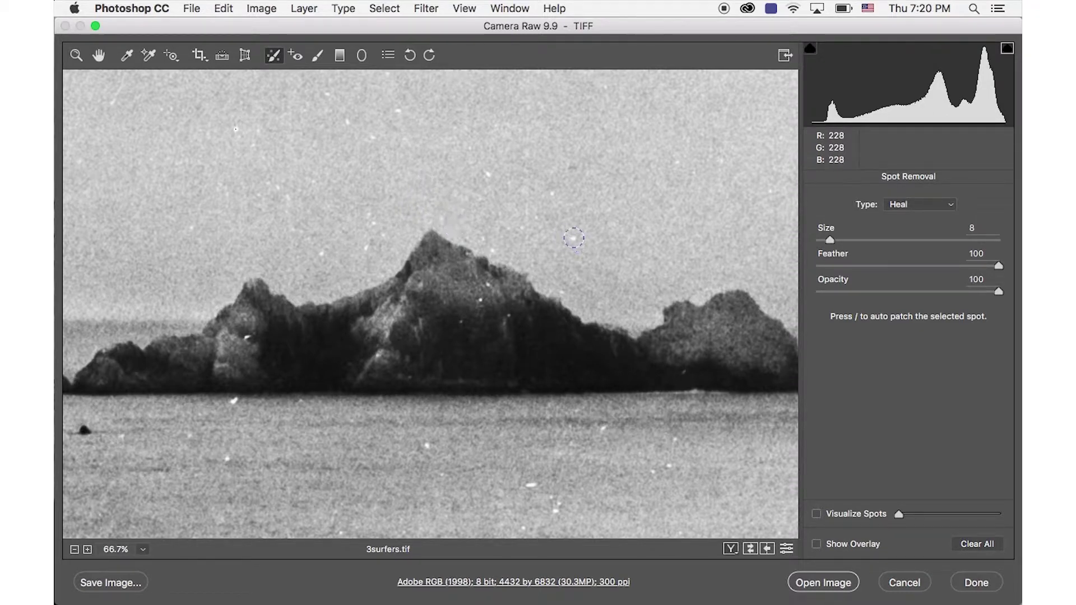
left_click(372, 220)
left_click(319, 253)
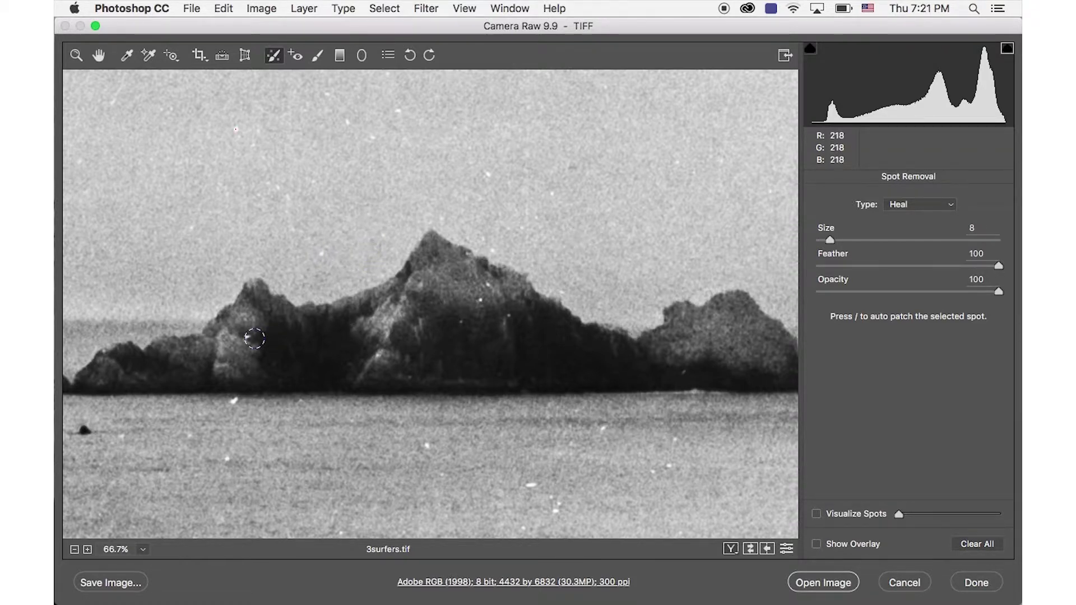
Reduce the healing size to 5 and heal the small white specks on the island's rock faces.
key("bracketleft")
key("bracketleft")
key("bracketleft")
left_click(481, 308)
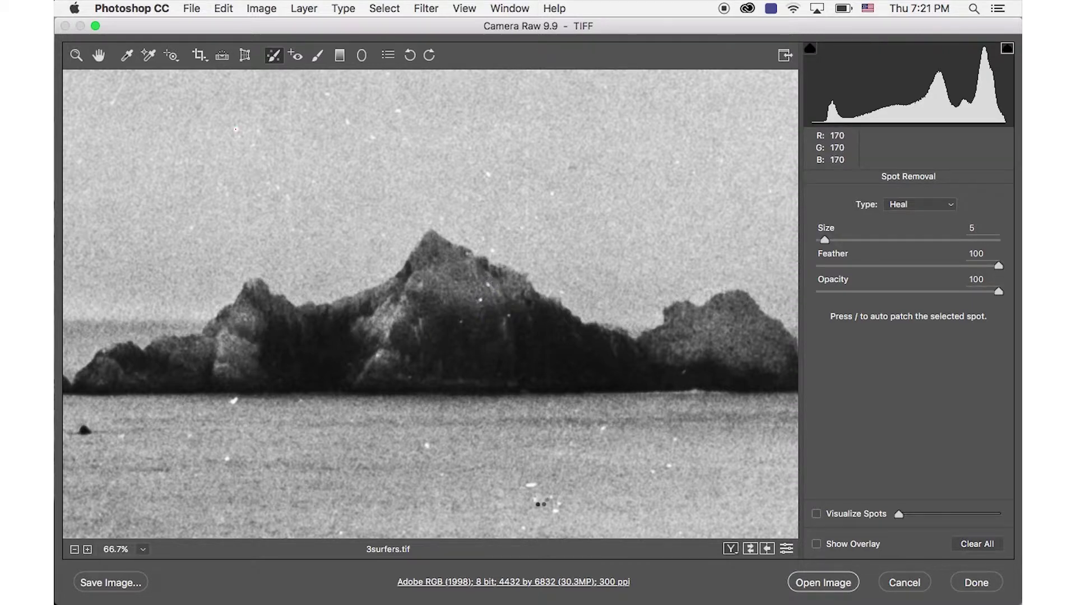
Increase the healing size to 9 and heal the larger white marks on the water below the rocky island.
key("bracketright")
key("bracketright")
key("bracketright")
key("bracketright")
left_click(532, 486)
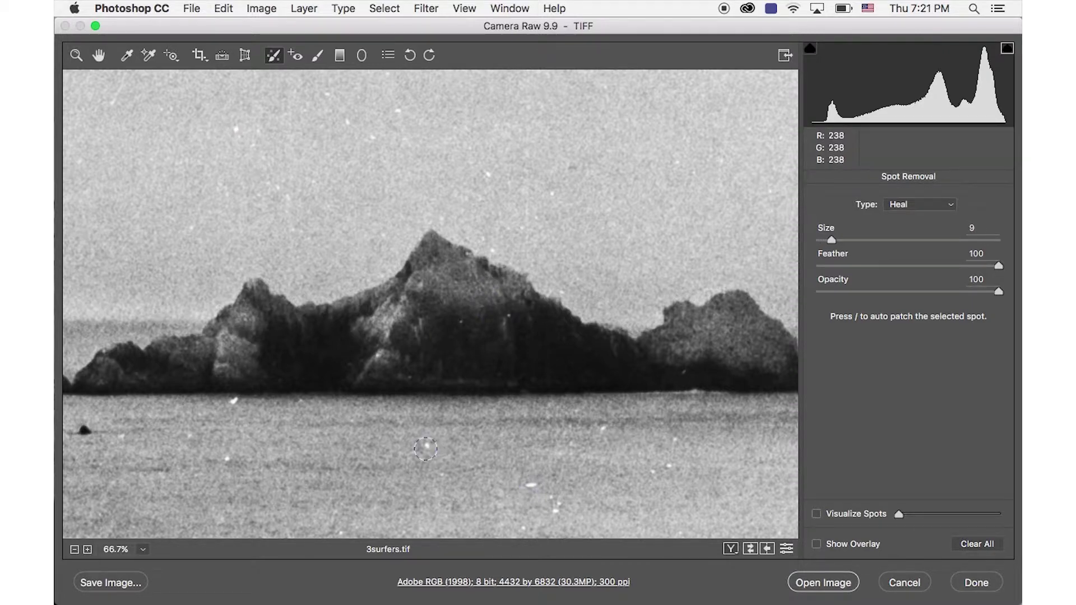
left_click(427, 447)
left_click(236, 400)
scroll(276, 404, "down", 4)
left_click(557, 399)
Reduce the healing size to 6 and heal the small white specks around the island and on the open water.
key("bracketleft")
key("bracketleft")
key("bracketleft")
left_click(667, 358)
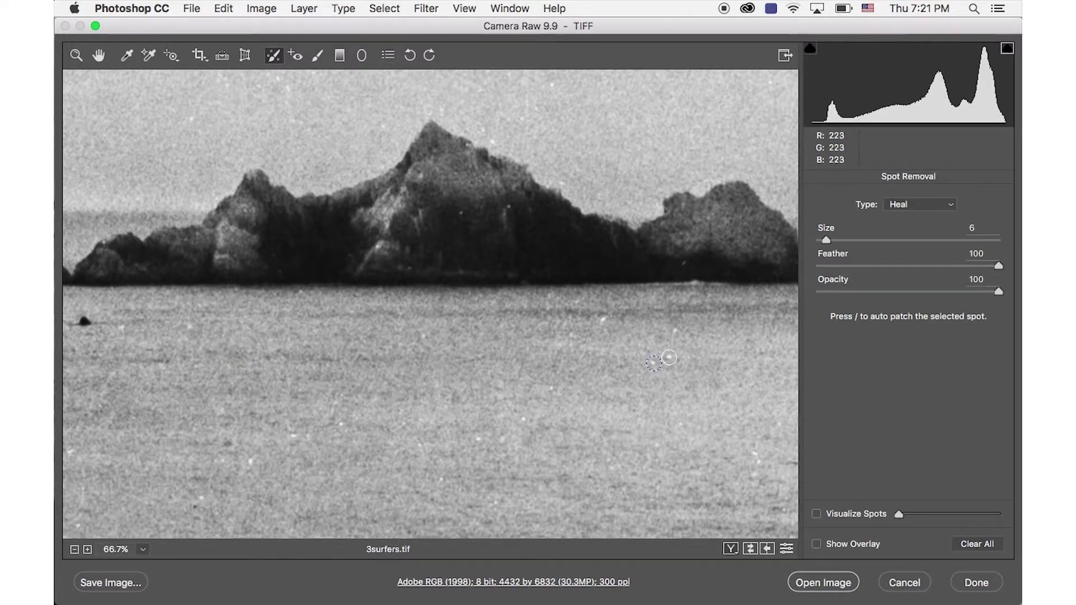
scroll(428, 224, "up", 6)
left_click(428, 110)
scroll(766, 176, "down", 8)
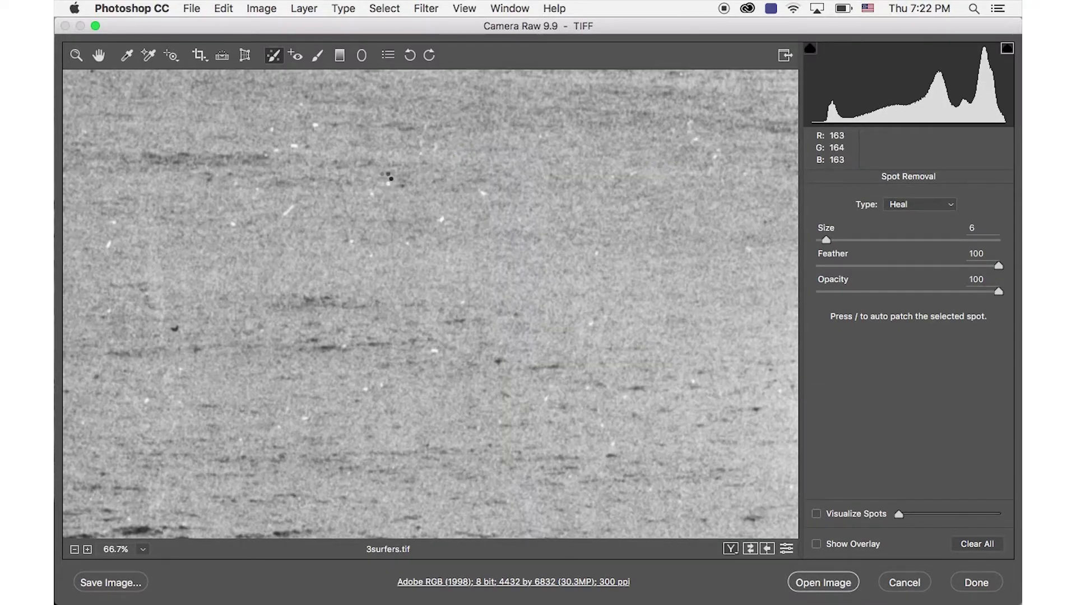
left_click(114, 222)
Heal the remaining specks on the water and in the sky above the island, ending with a healing size of 5.
key("super+minus")
key("super+minus")
scroll(473, 248, "up", 8)
key("super+equal")
scroll(349, 144, "down", 3)
key("bracketright")
key("bracketright")
key("bracketleft")
key("bracketleft")
key("bracketright")
key("bracketright")
key("bracketright")
scroll(686, 283, "up", 6)
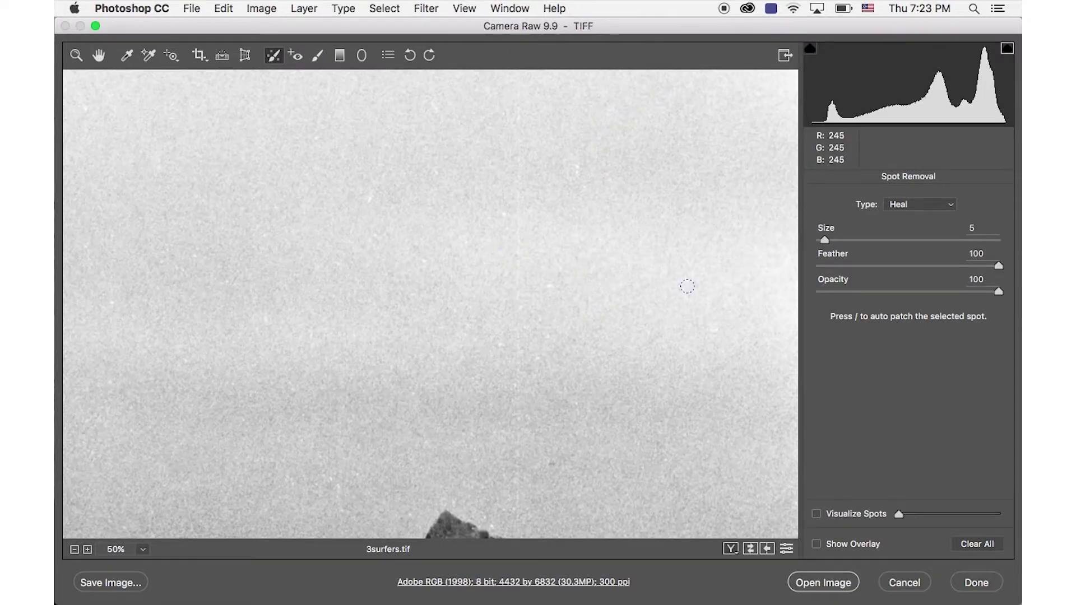
Heal the faint specks in the upper sky above the headland at size 5, varying the healing size as needed.
scroll(715, 108, "up", 5)
key("super+minus")
key("super+minus")
key("bracketleft")
key("bracketleft")
key("bracketleft")
scroll(329, 405, "down", 10)
key("bracketleft")
key("bracketleft")
key("bracketleft")
key("bracketright")
key("bracketright")
scroll(298, 310, "up", 12)
key("bracketleft")
key("bracketleft")
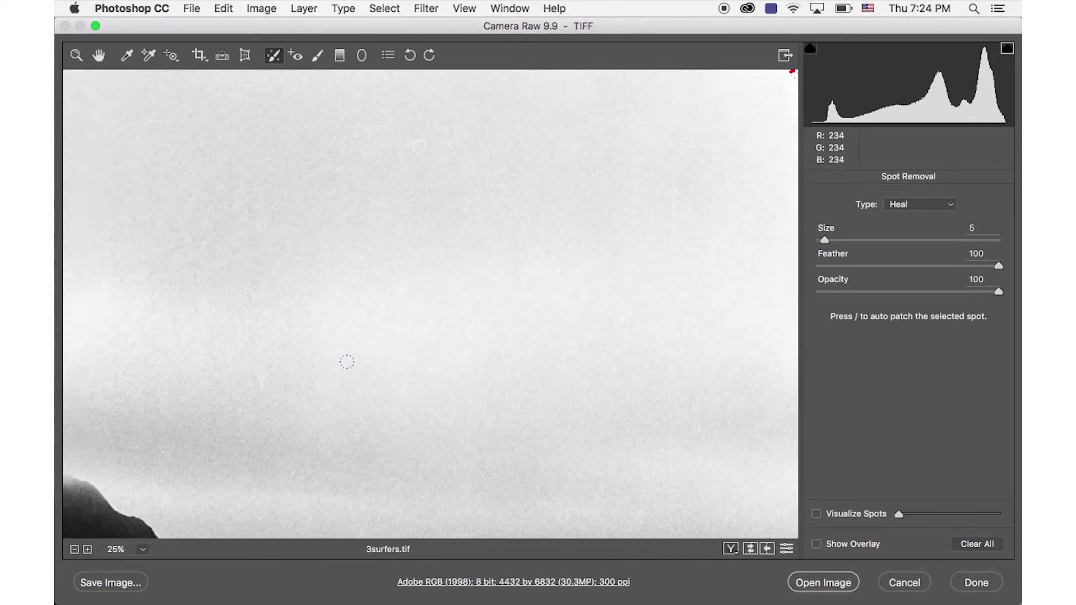
Set the healing size to 4 for the finest sky specks and check the cleanup on the whole image.
scroll(348, 360, "down", 4)
key("bracketleft")
key("bracketright")
key("bracketright")
scroll(314, 235, "right", 3)
key("super+0")
key("h")
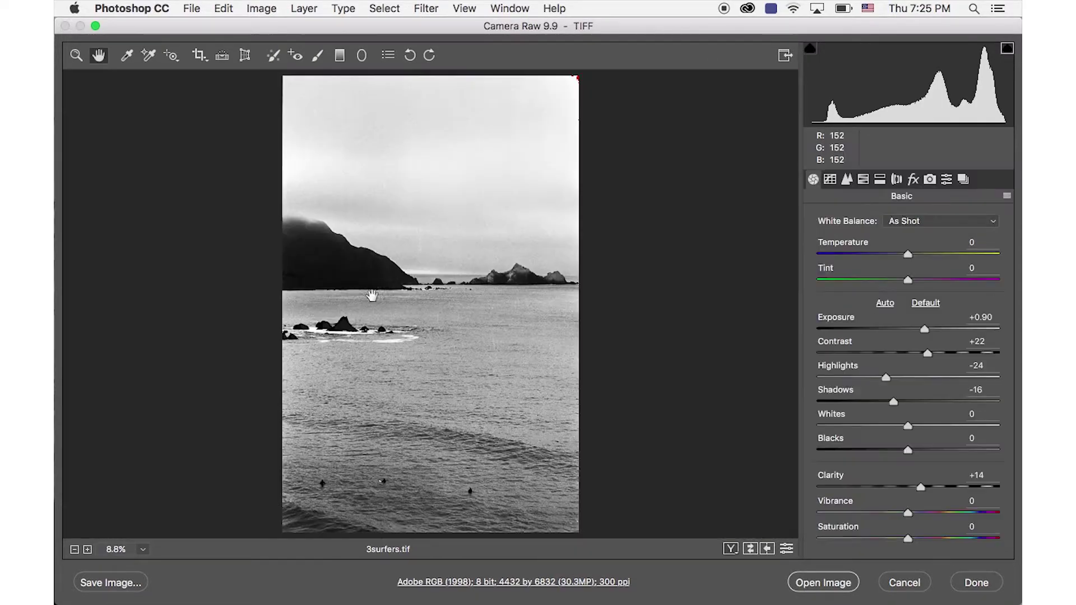
left_click(418, 170)
key("b")
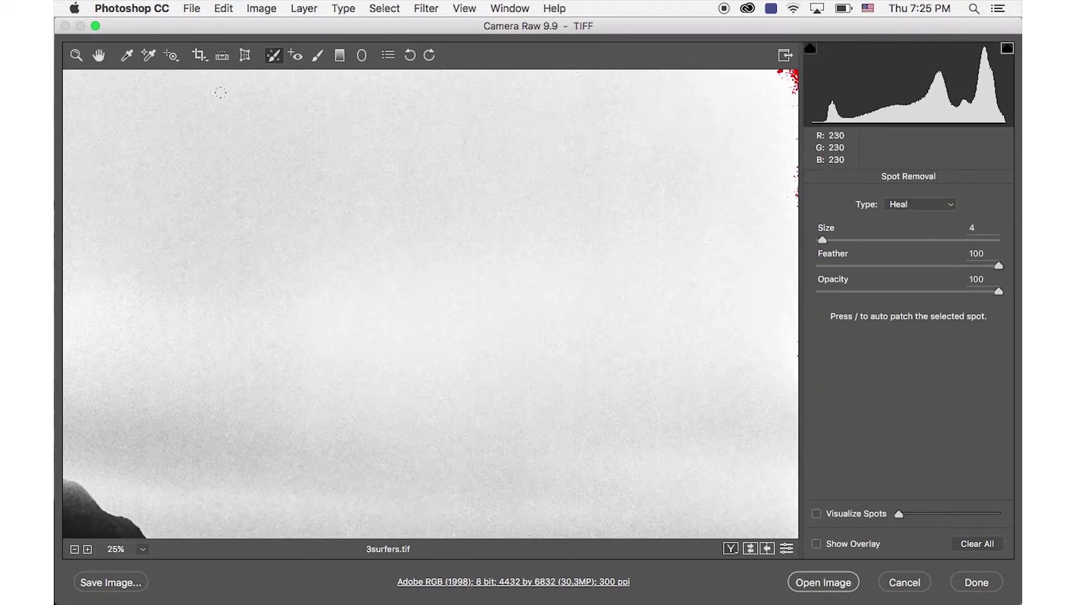
Examine the whole image and enlarged parts of the sky, island and water for remaining dust and scratches.
double_click(99, 56)
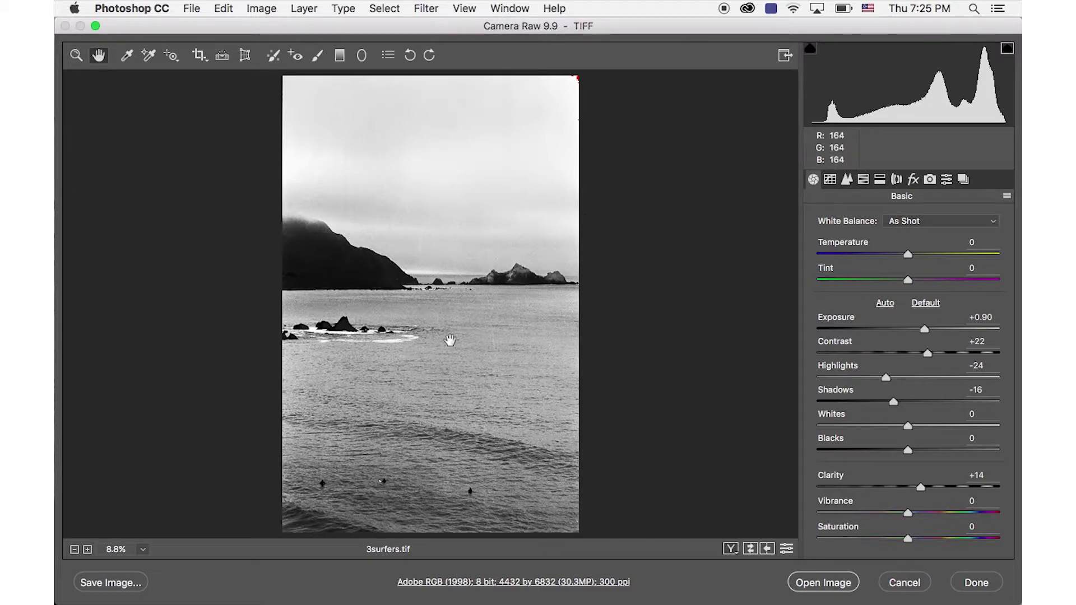
left_click(549, 209, "super")
left_click(547, 207, "super")
left_click_drag(548, 207, 513, 242)
scroll(513, 242, "up", 5)
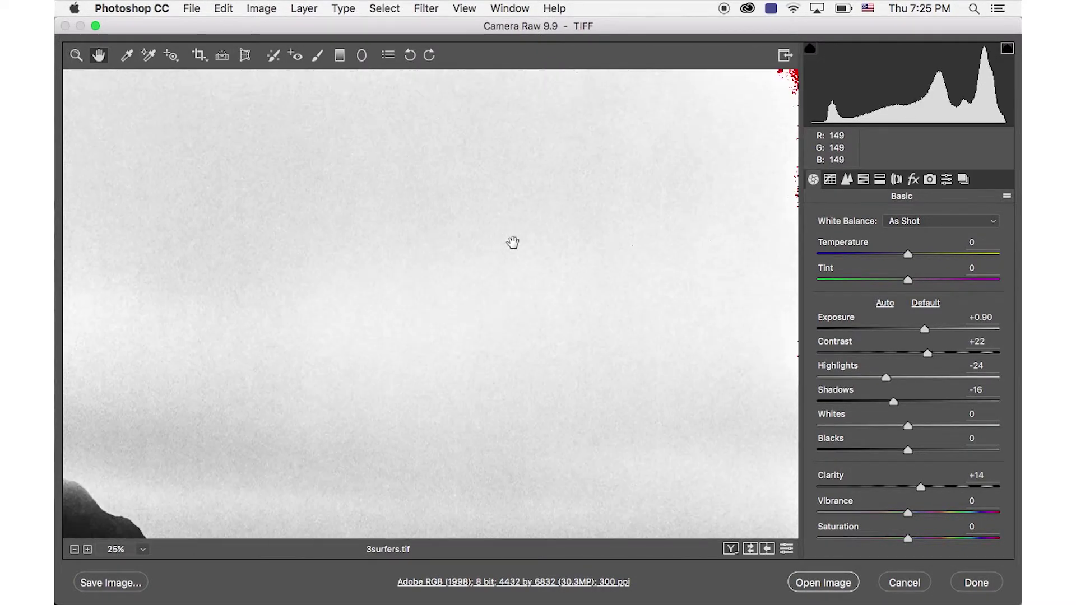
scroll(603, 162, "down", 5)
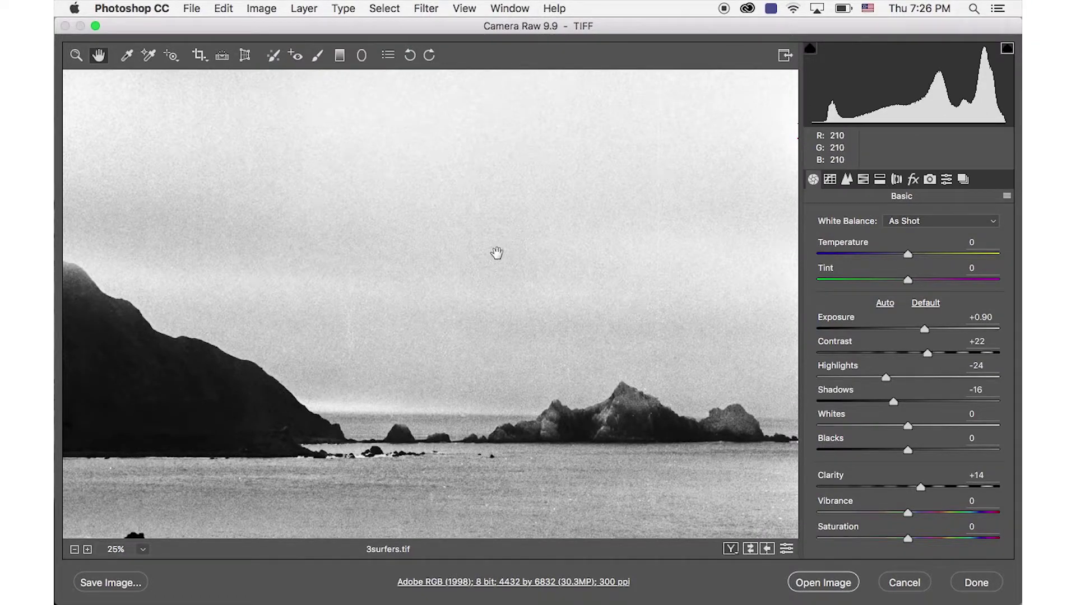
scroll(465, 230, "down", 2)
scroll(464, 231, "down", 3)
scroll(464, 230, "up", 4)
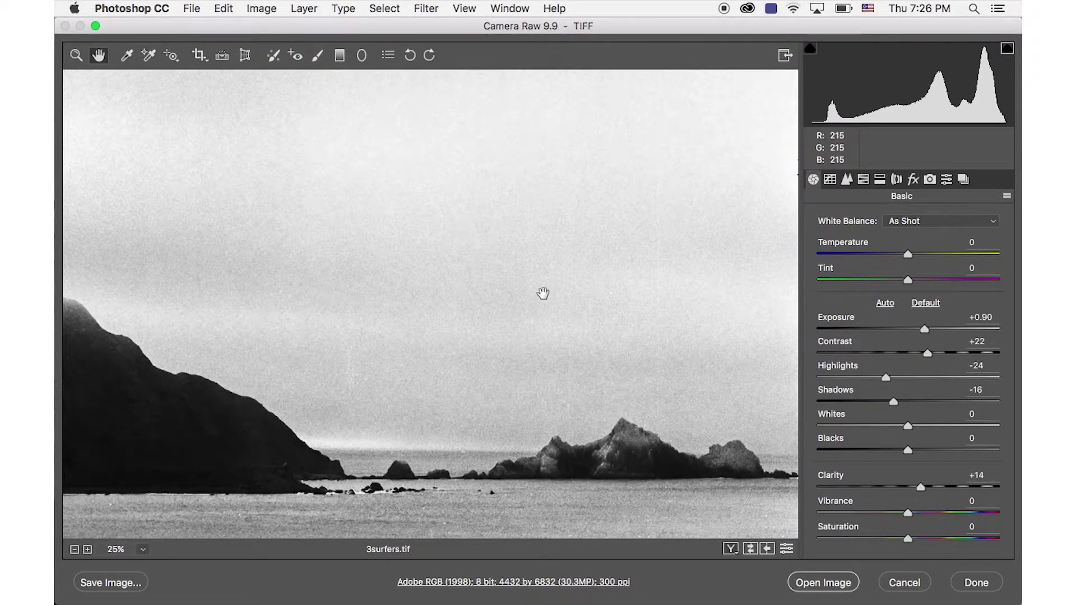
key("super+minus")
key("super+minus")
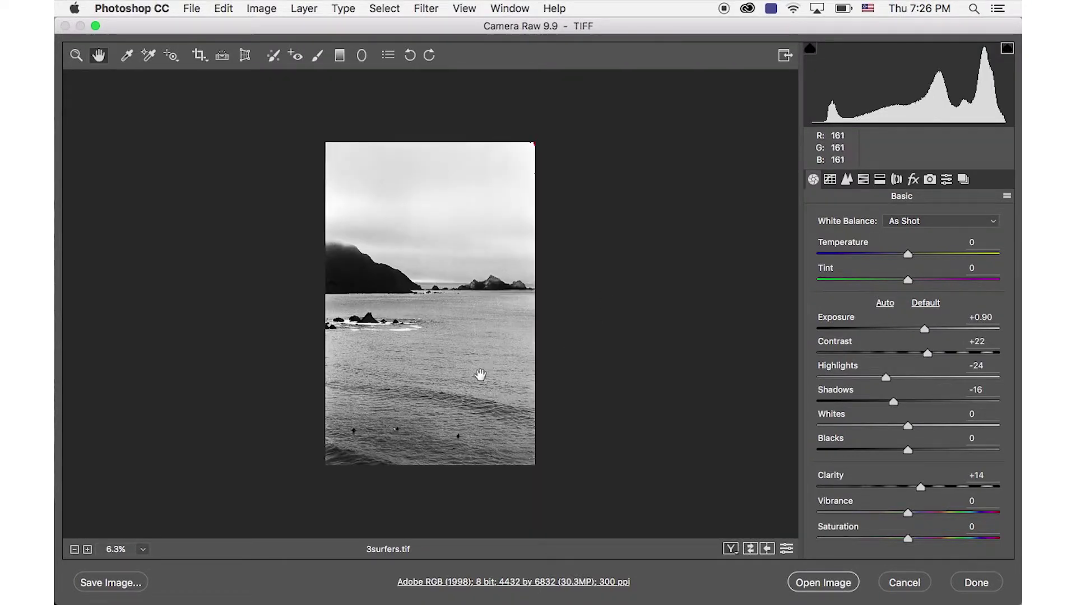
key("super+equal")
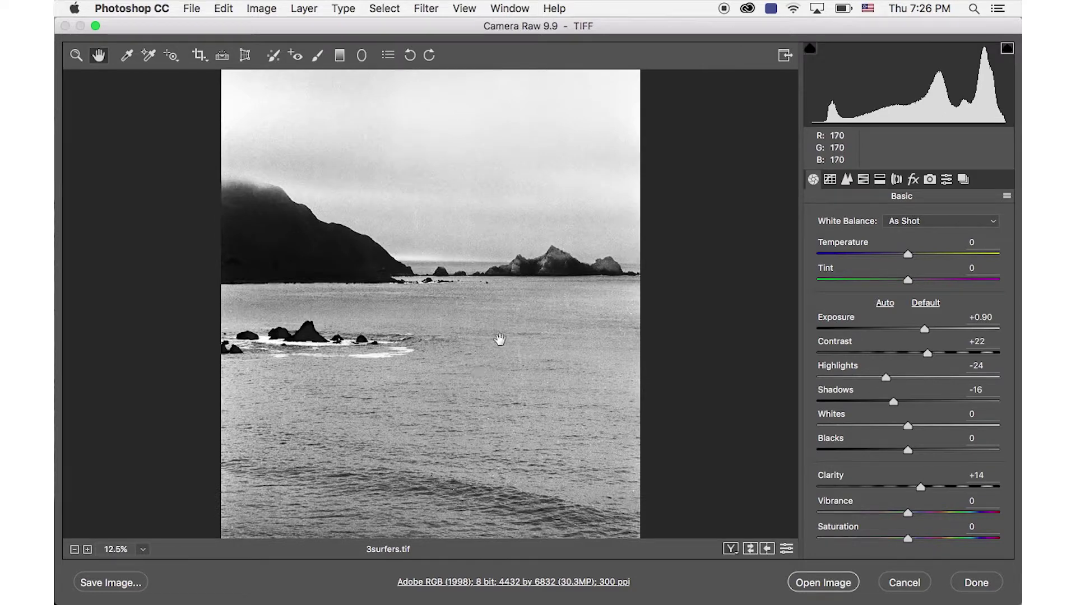
scroll(490, 276, "down", 4)
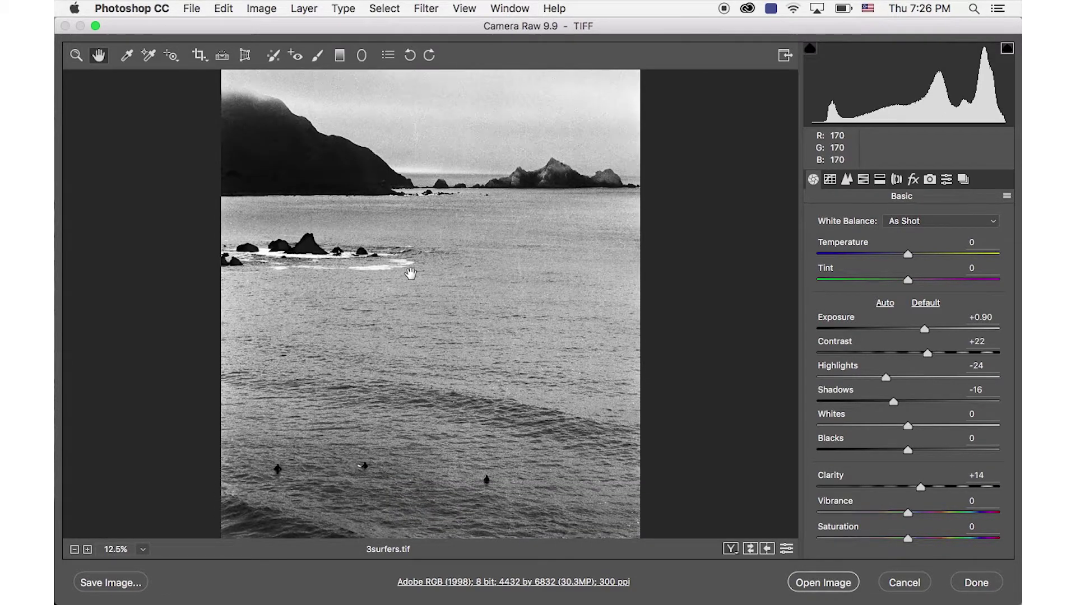
Heal the long vertical scratch in the sky above the rocky island with one size 4 Spot Removal stroke.
left_click(318, 55)
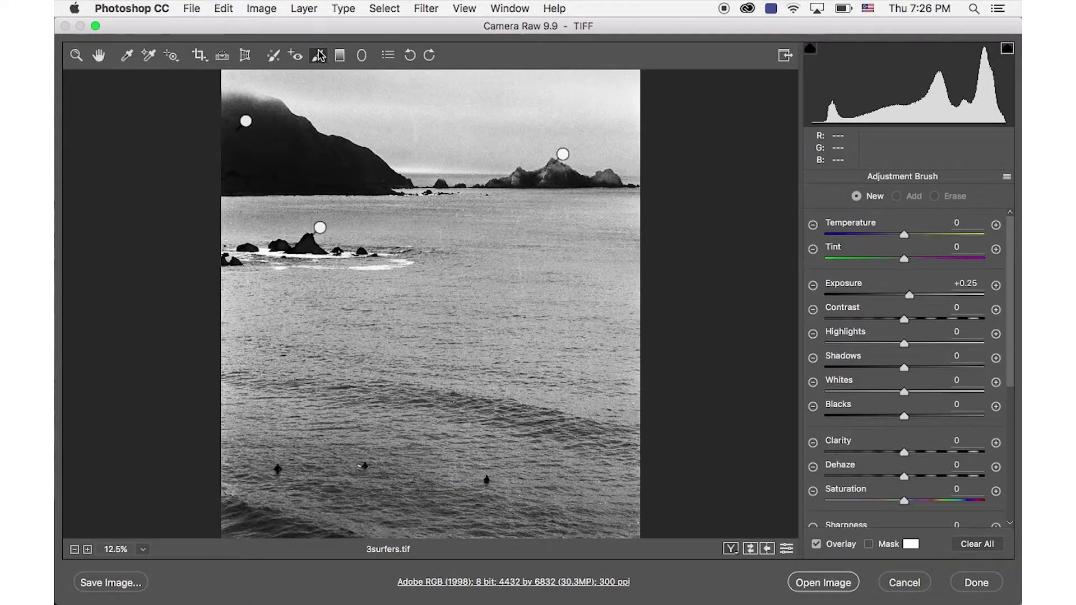
left_click(273, 55)
scroll(542, 219, "up", 5)
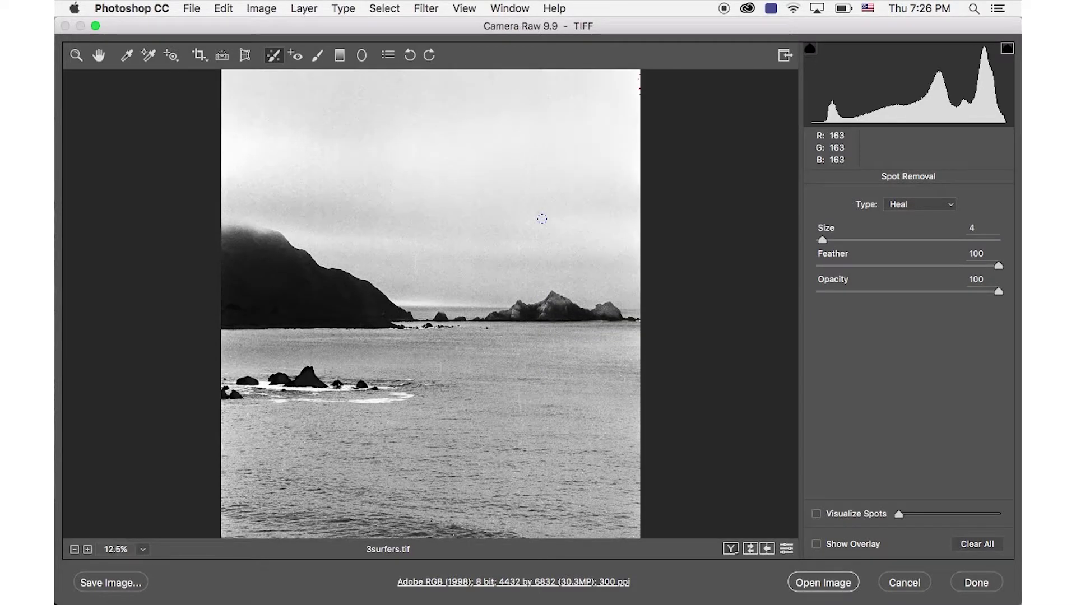
key("super+equal")
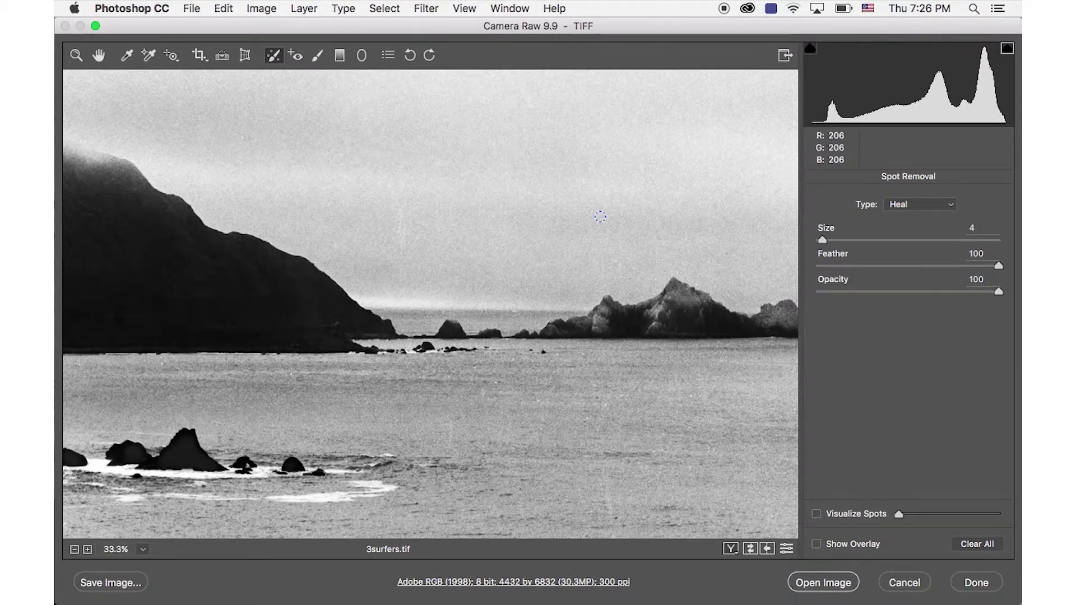
scroll(600, 217, "right", 5)
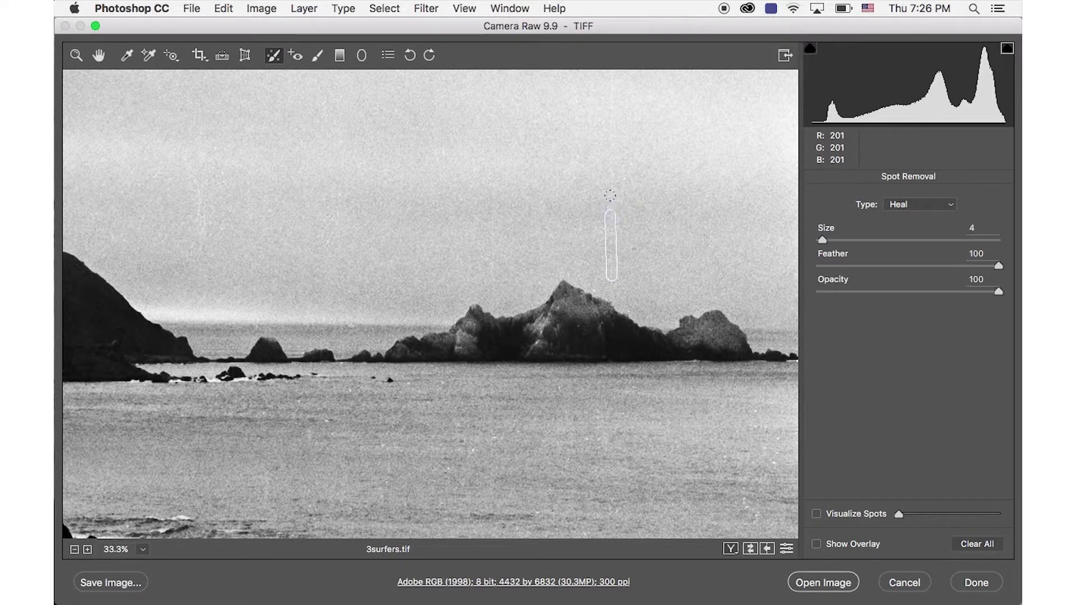
left_click_drag(612, 99, 611, 100)
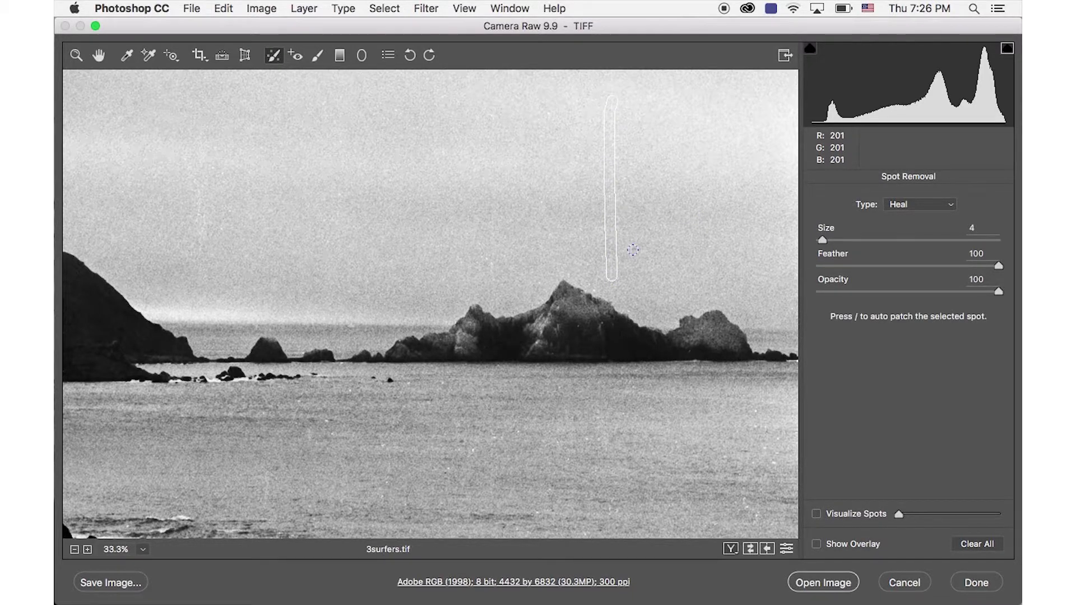
Show the healing overlay, move the scratch repair's source area slightly further from the scratch, and hide the overlay.
left_click(816, 543)
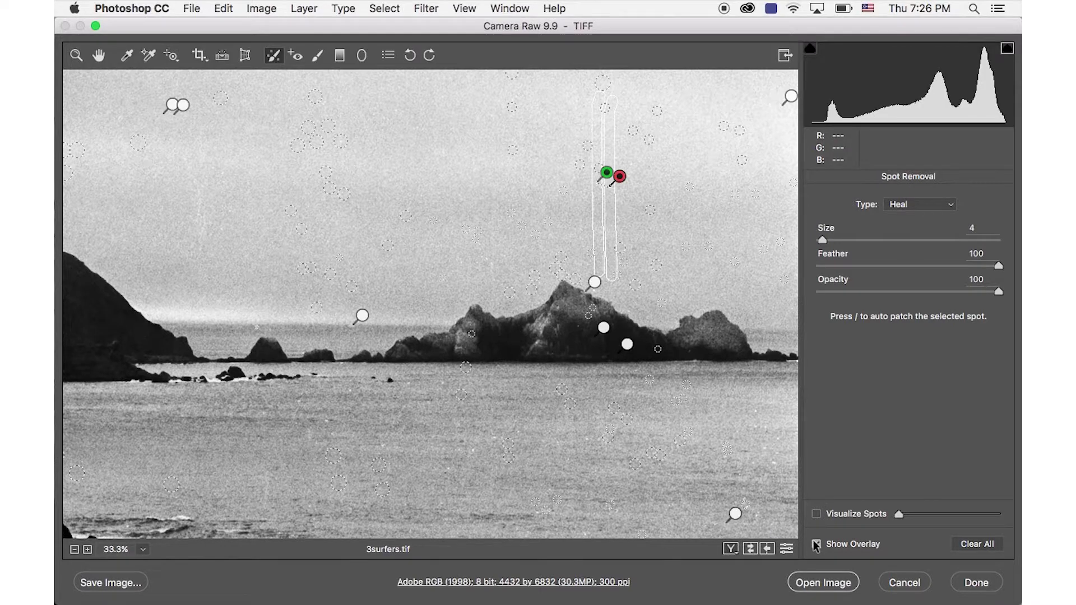
mouse_move(607, 173)
left_mouse_down()
mouse_move(583, 168)
mouse_move(603, 176)
left_mouse_up()
left_click(816, 544)
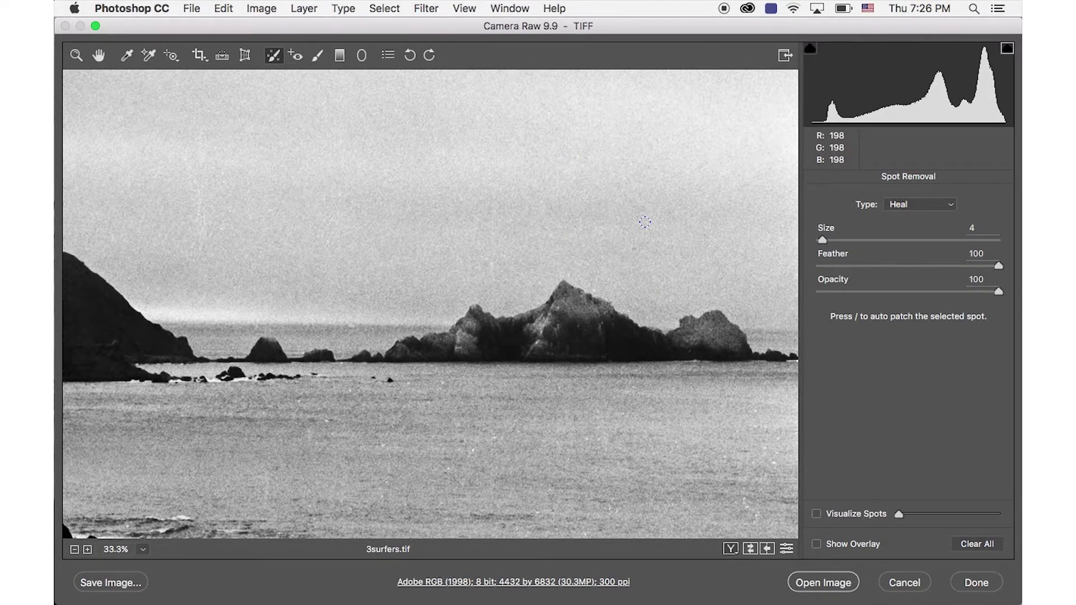
Heal the upper stretches of the faint vertical scratch up to the top of the sky and view the whole image.
scroll(645, 222, "up", 5)
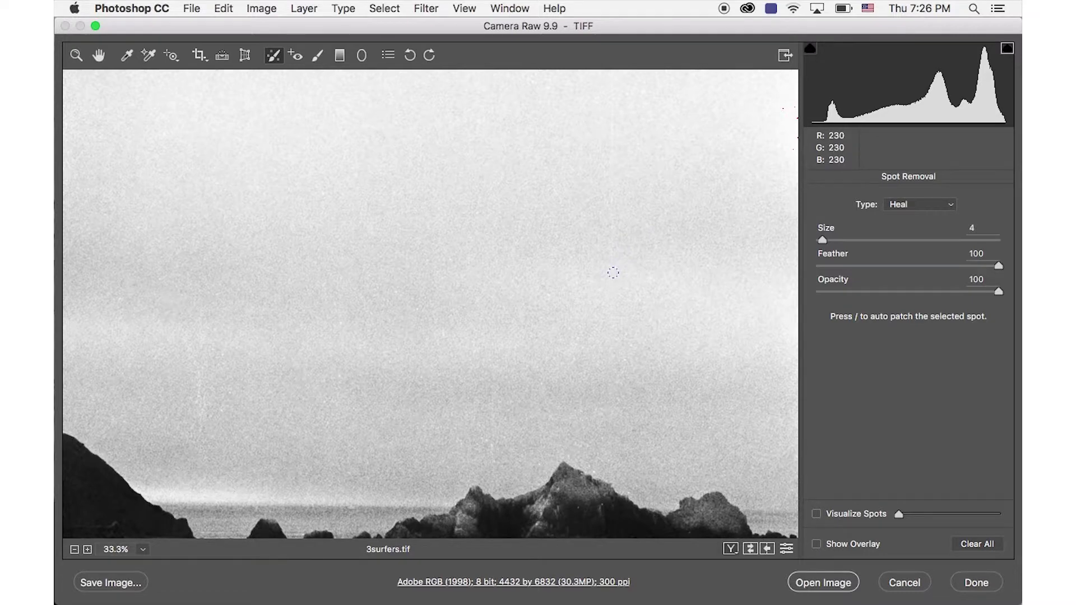
left_click_drag(611, 198, 611, 155)
scroll(668, 274, "up", 10)
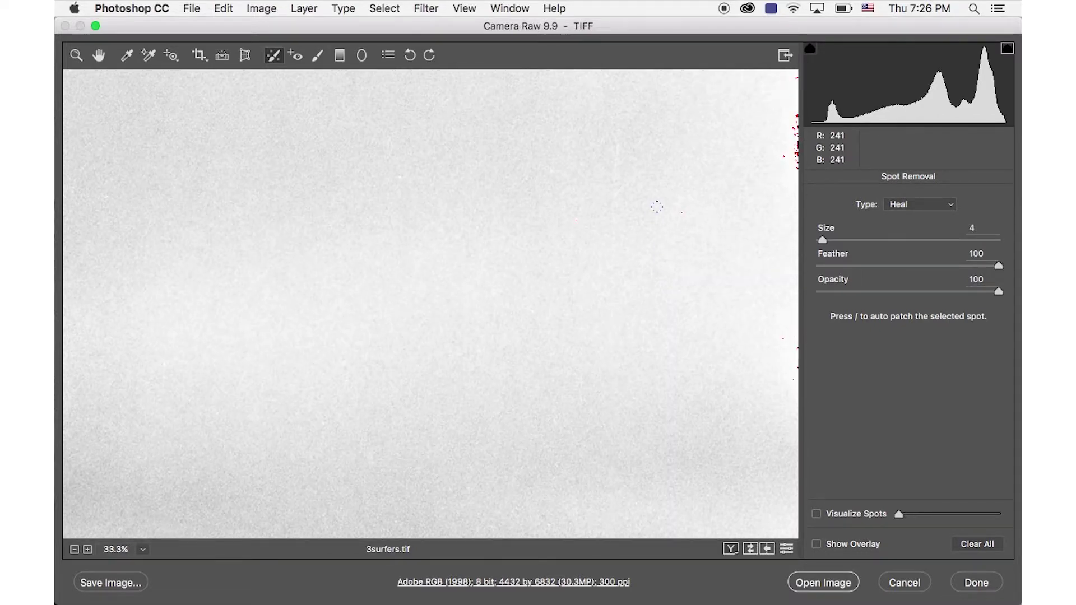
scroll(657, 207, "up", 4)
scroll(657, 207, "up", 1)
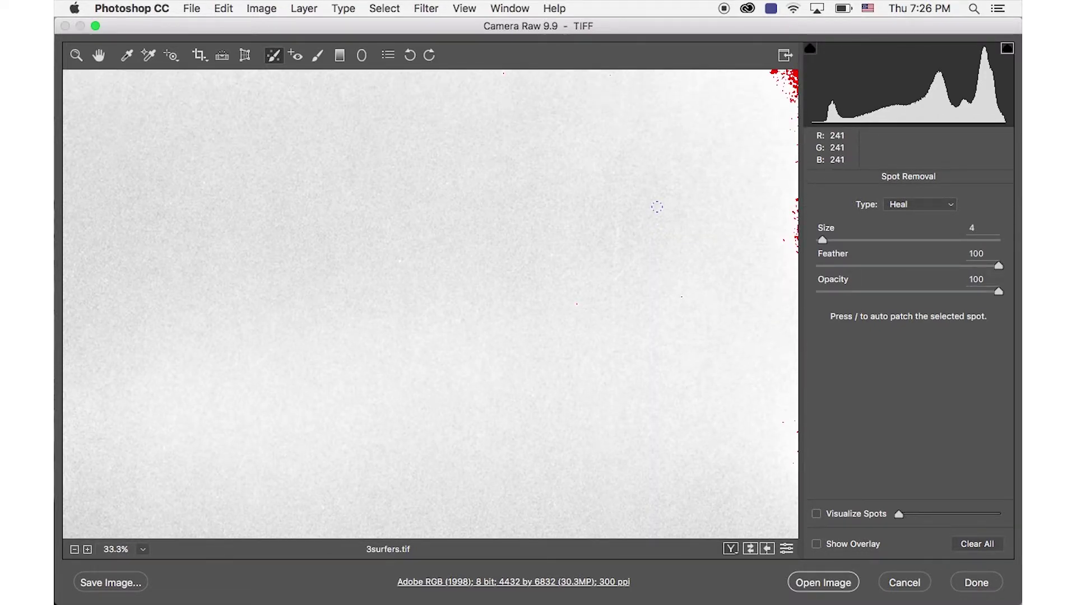
left_click_drag(618, 127, 623, 94)
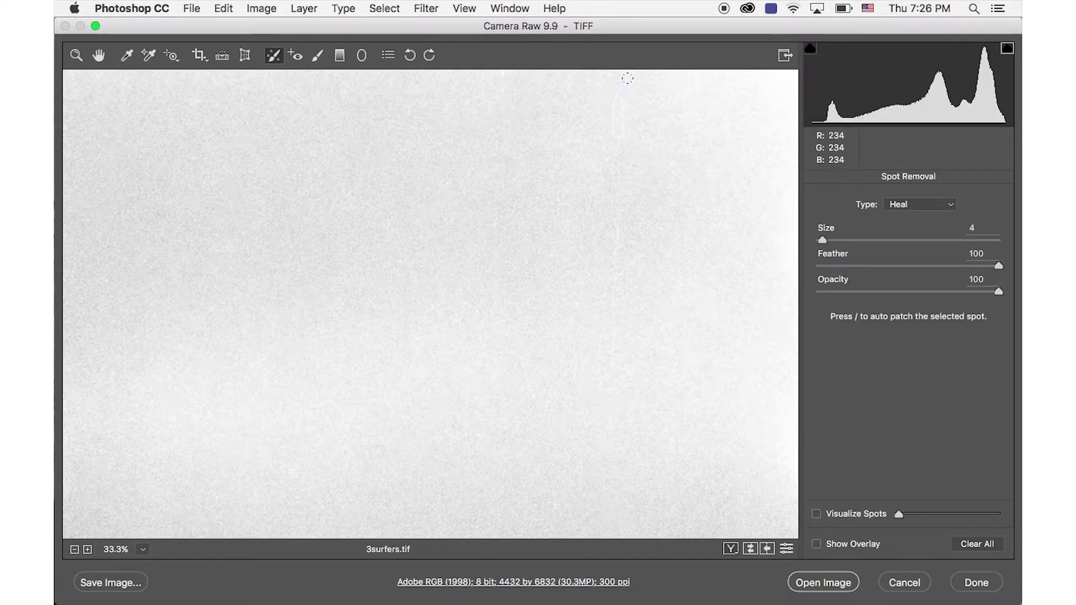
double_click(99, 55)
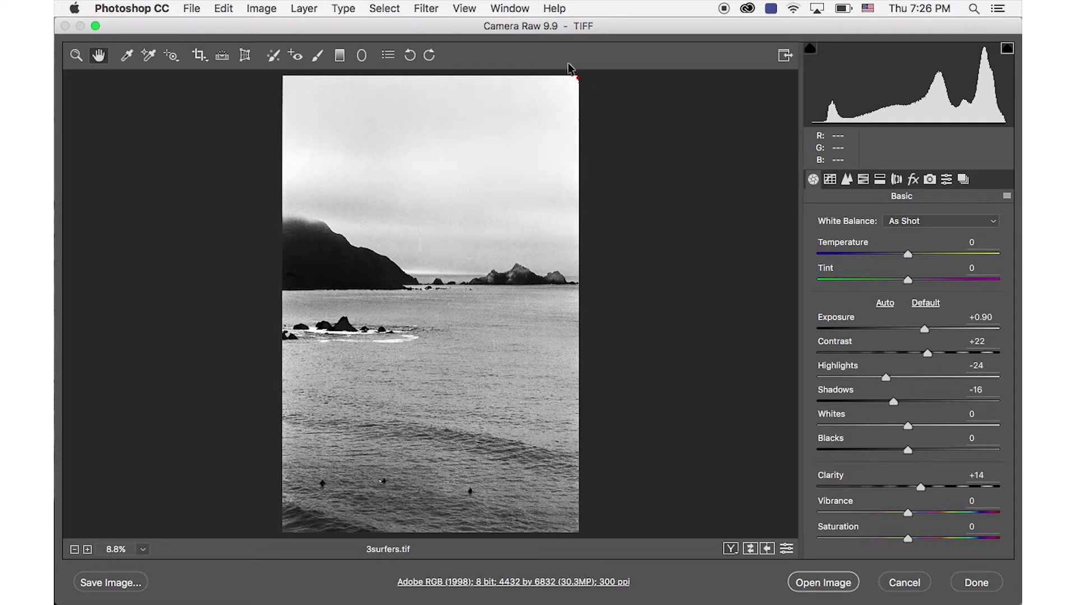
Try a post-crop vignetting amount of -13 and reset the amount to 0.
left_click(913, 179)
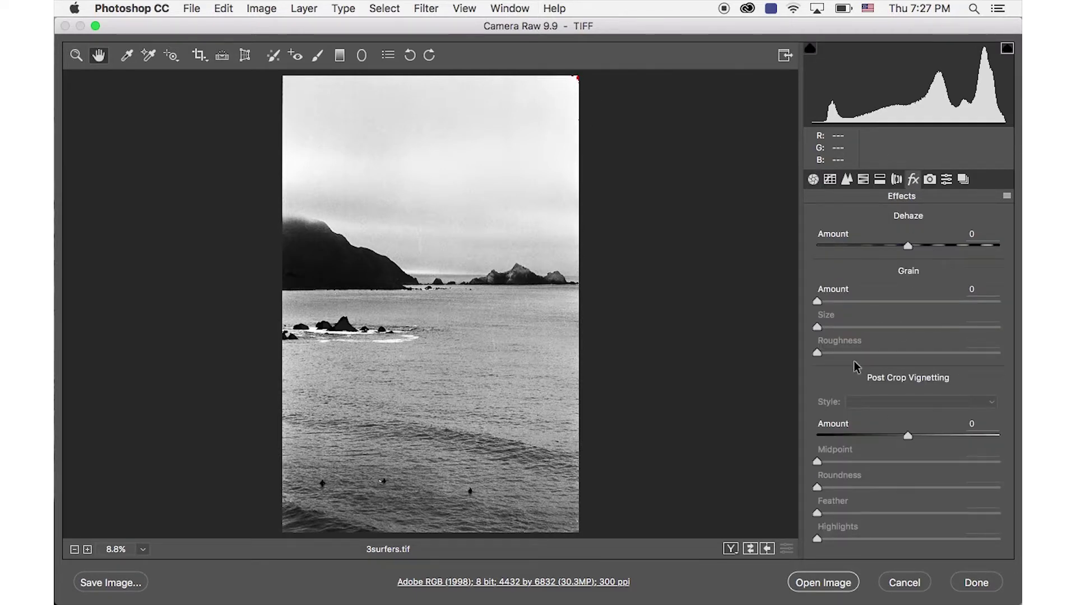
left_click_drag(906, 435, 895, 434)
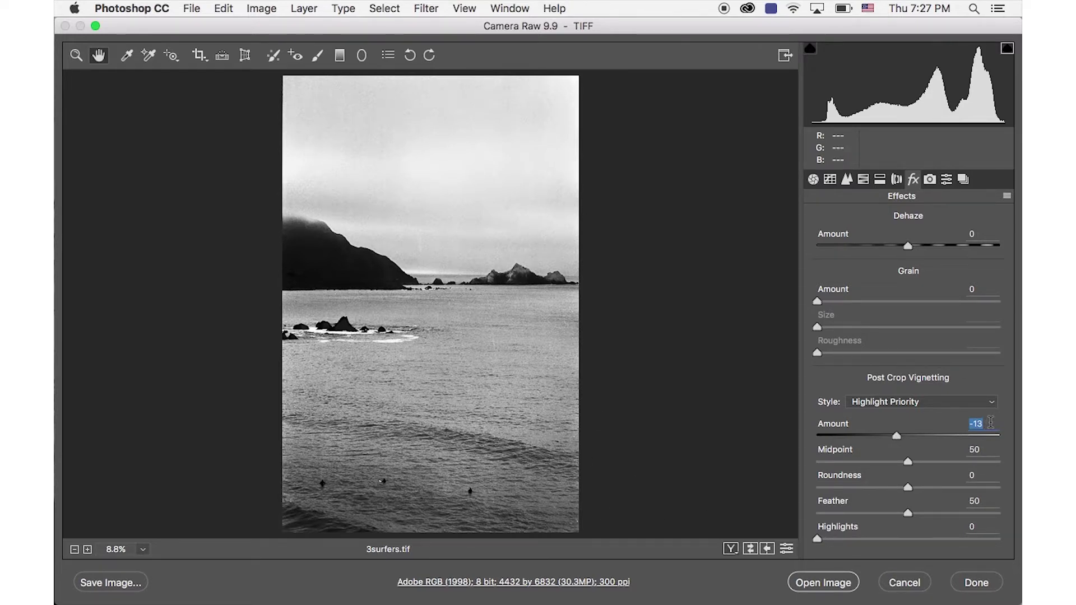
type("0")
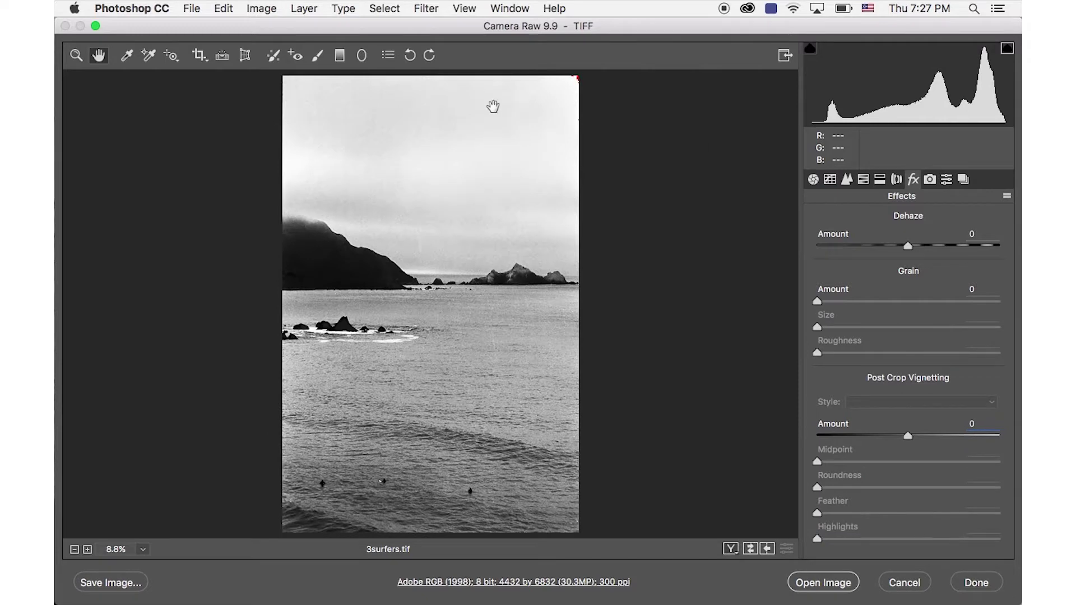
Darken the bright upper-right corner and the photo's right and left edges with a new Adjustment Brush at exposure -0.50.
left_click(317, 56)
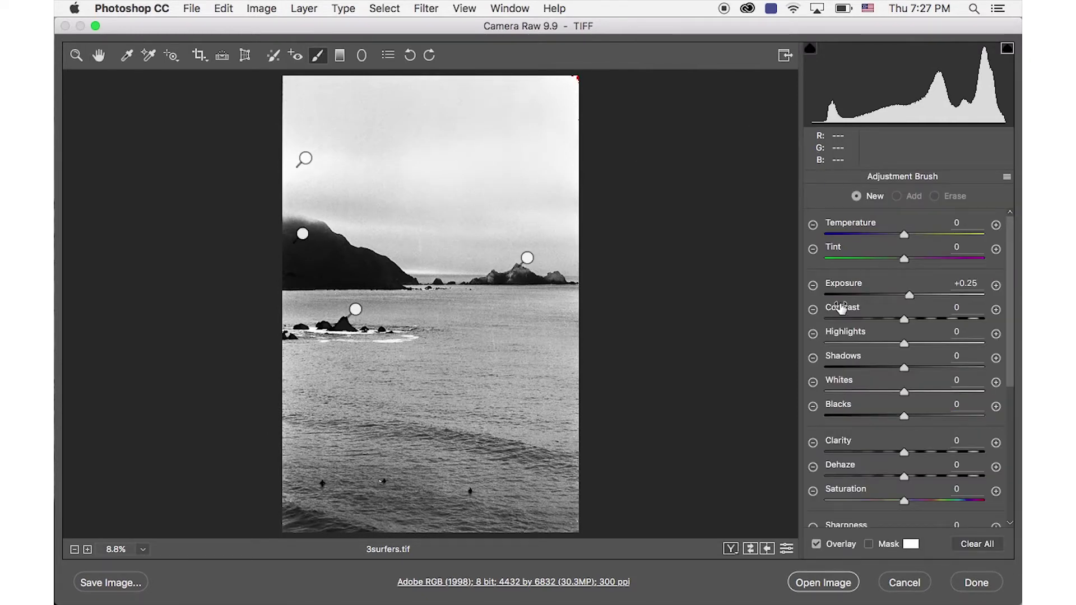
left_click(813, 287)
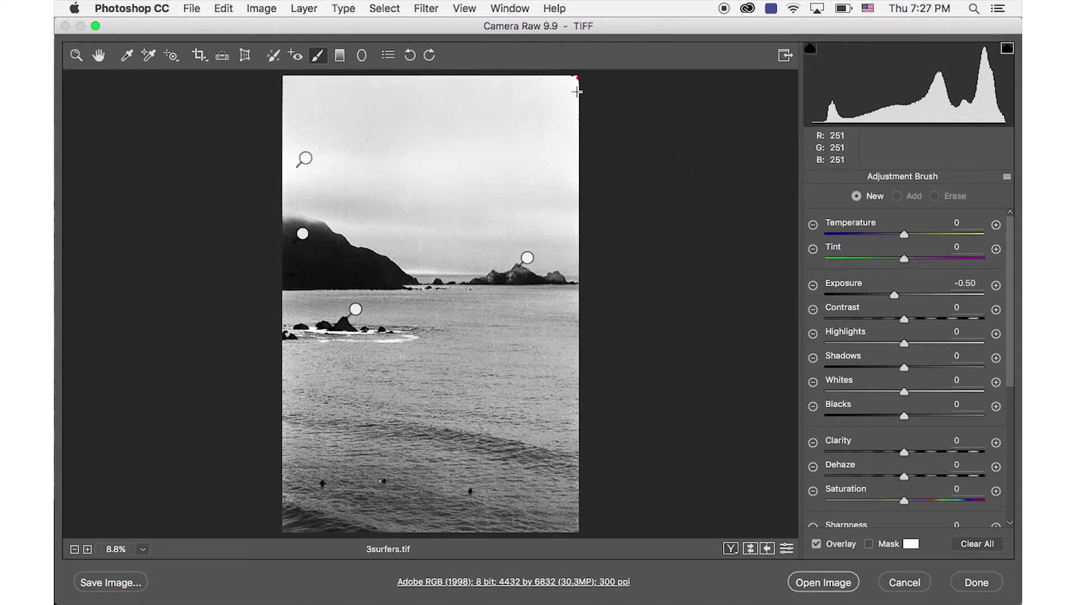
left_click_drag(589, 100, 559, 70)
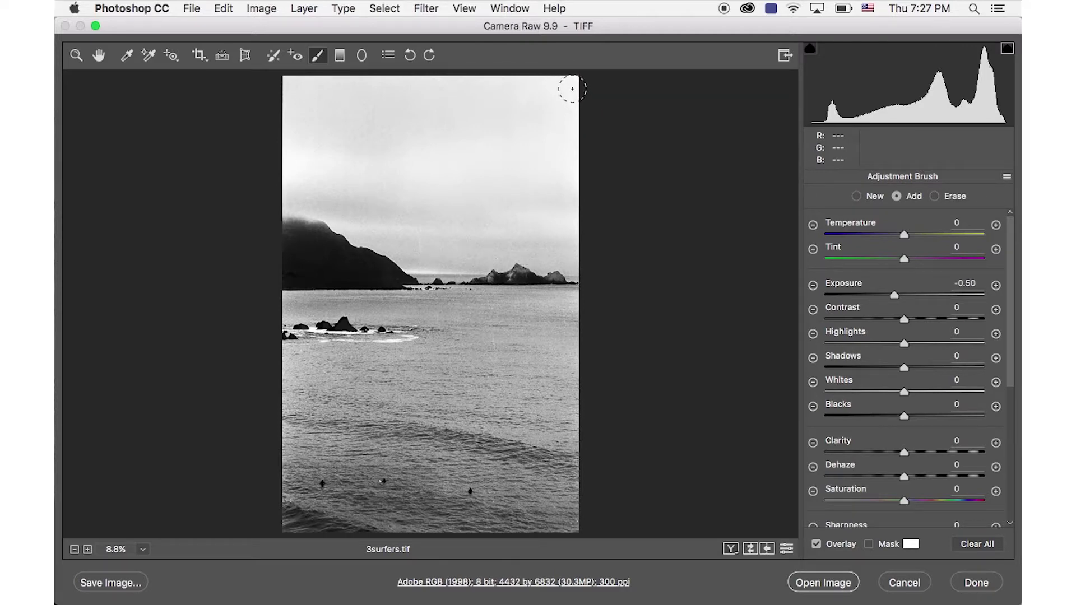
mouse_move(562, 76)
left_mouse_down()
mouse_move(584, 120)
mouse_move(583, 101)
mouse_move(593, 257)
left_mouse_up()
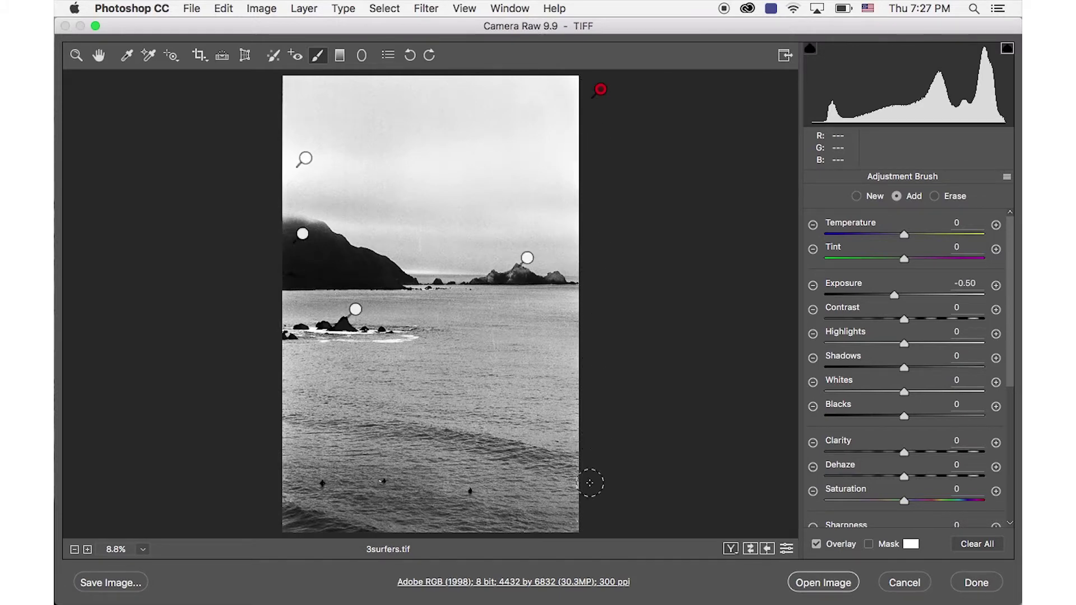
left_click_drag(586, 498, 583, 133)
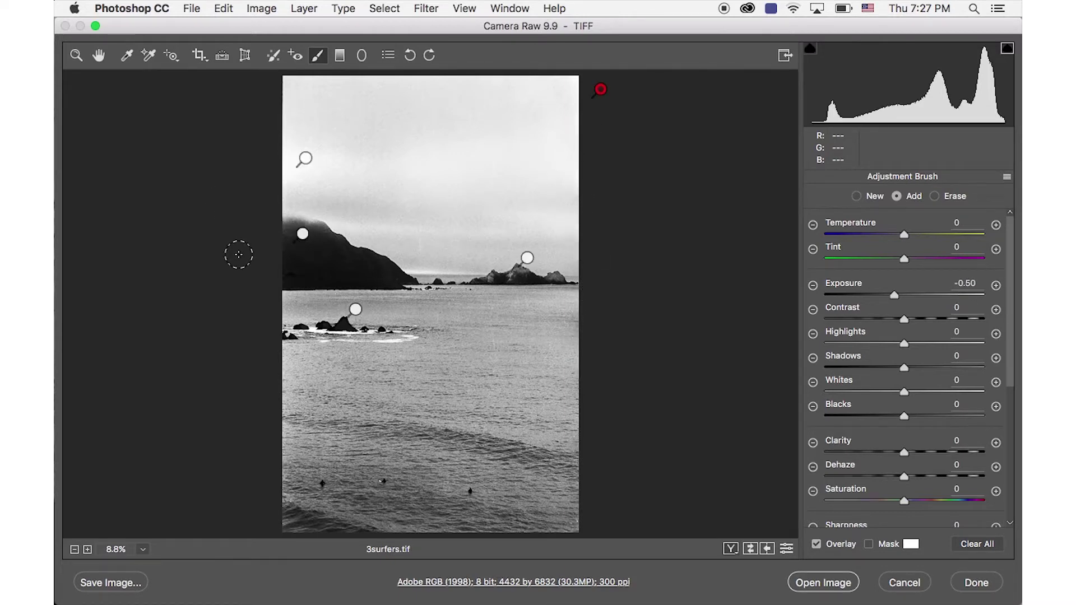
mouse_move(260, 218)
left_mouse_down()
mouse_move(273, 190)
mouse_move(274, 70)
left_mouse_up()
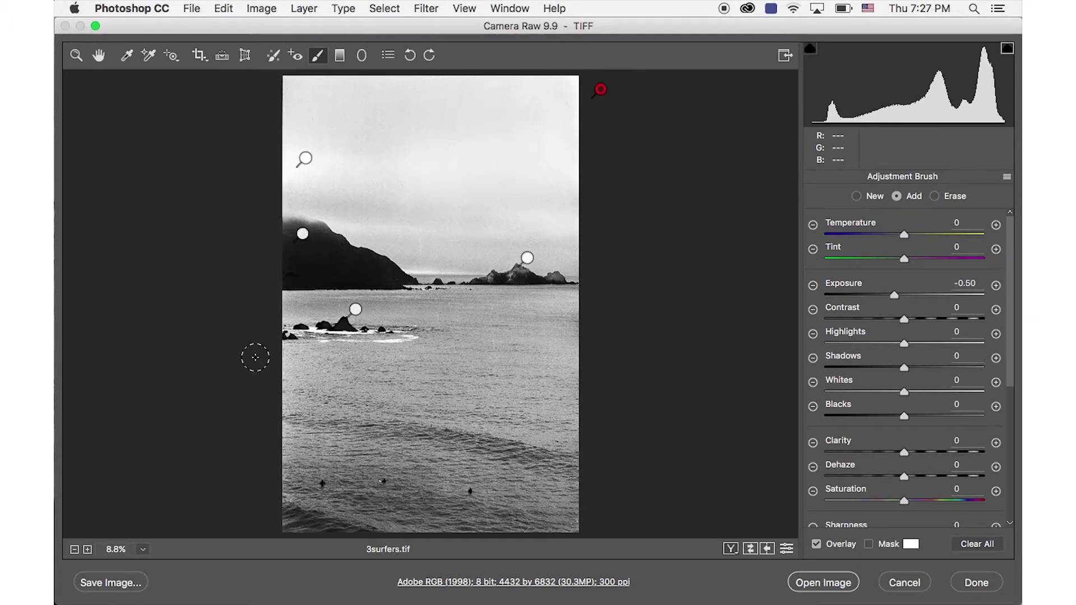
mouse_move(274, 496)
left_mouse_down()
mouse_move(272, 344)
mouse_move(269, 455)
left_mouse_up()
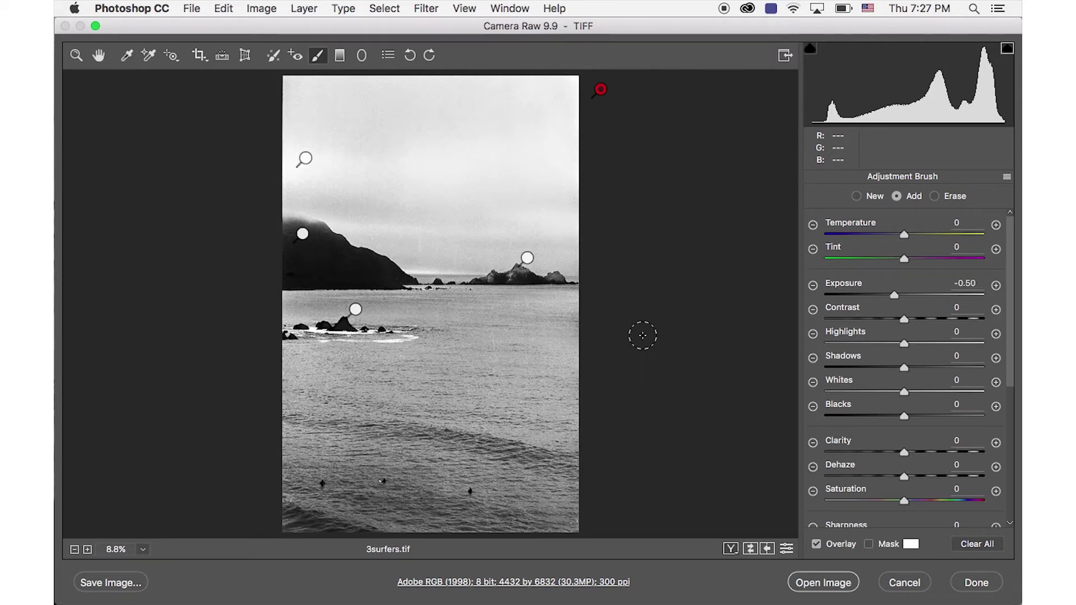
Straighten the photo along the sea horizon and apply the resulting rotated crop.
left_click(244, 56)
left_click(223, 56)
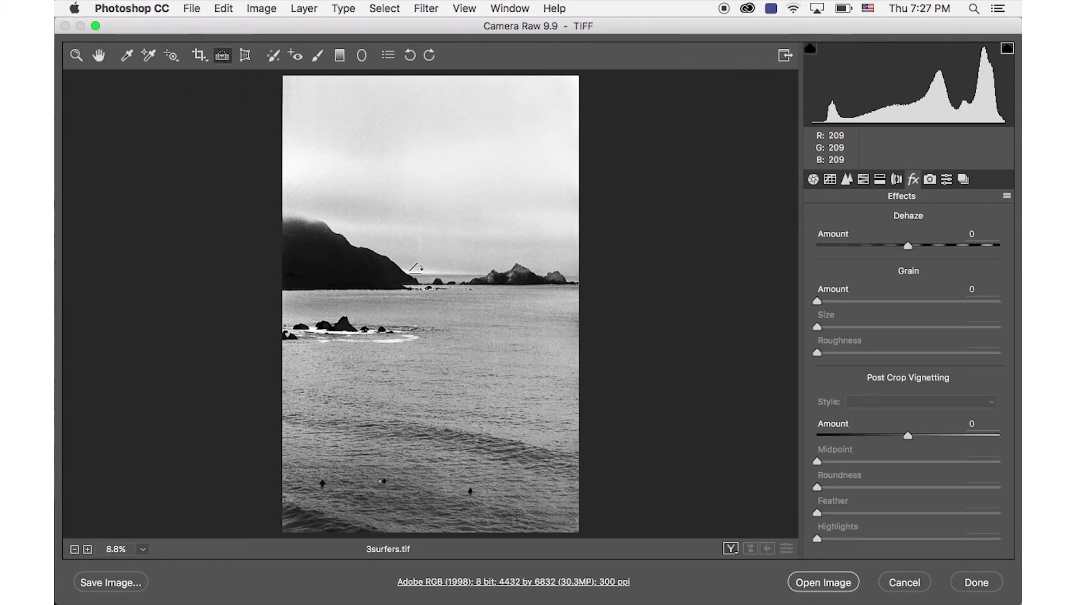
left_click_drag(411, 273, 588, 275)
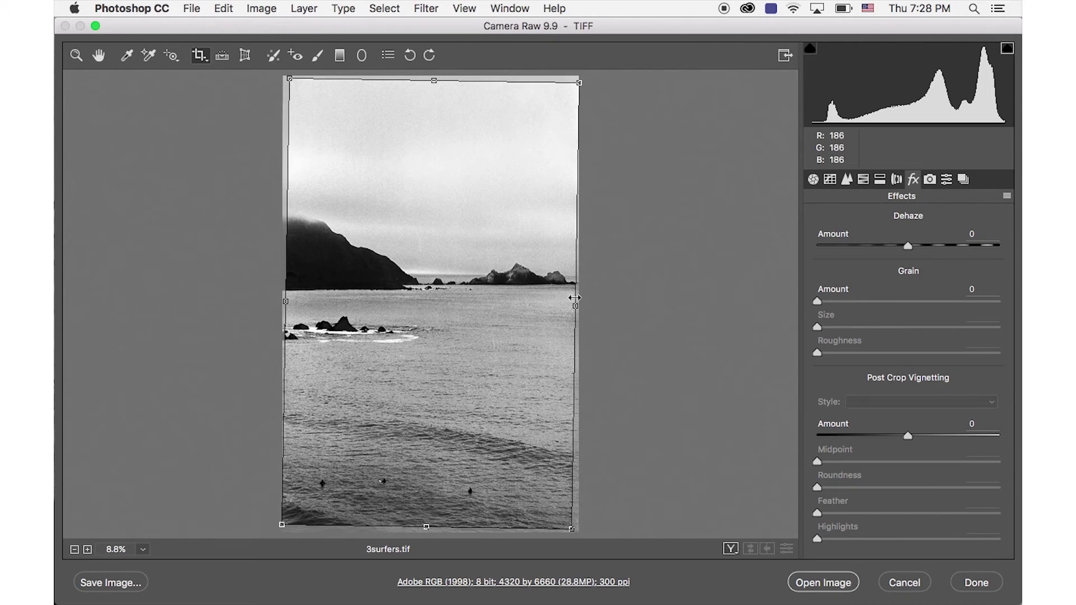
left_click(98, 56)
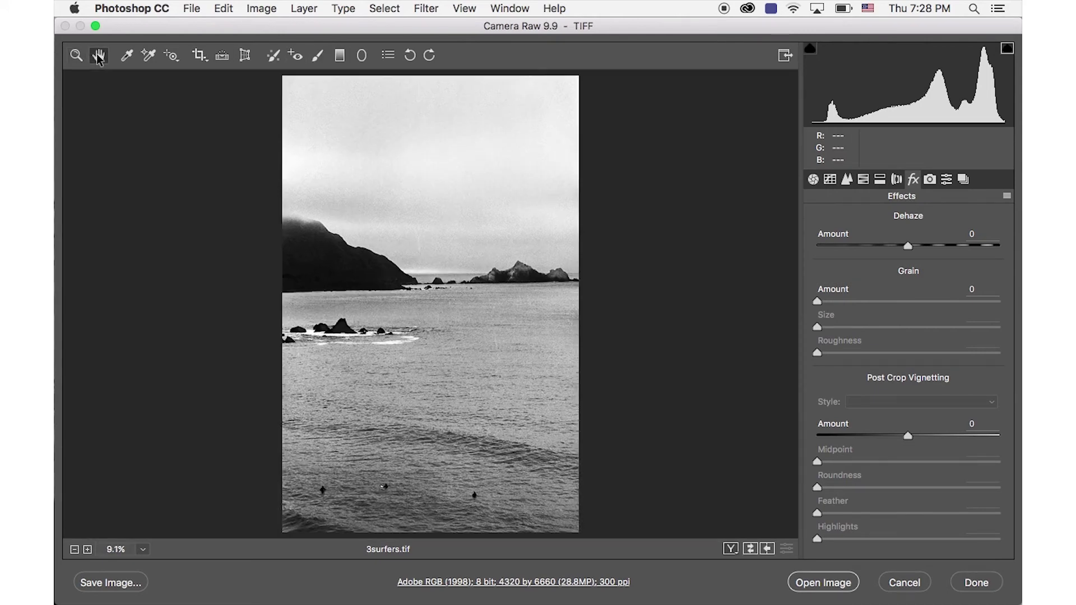